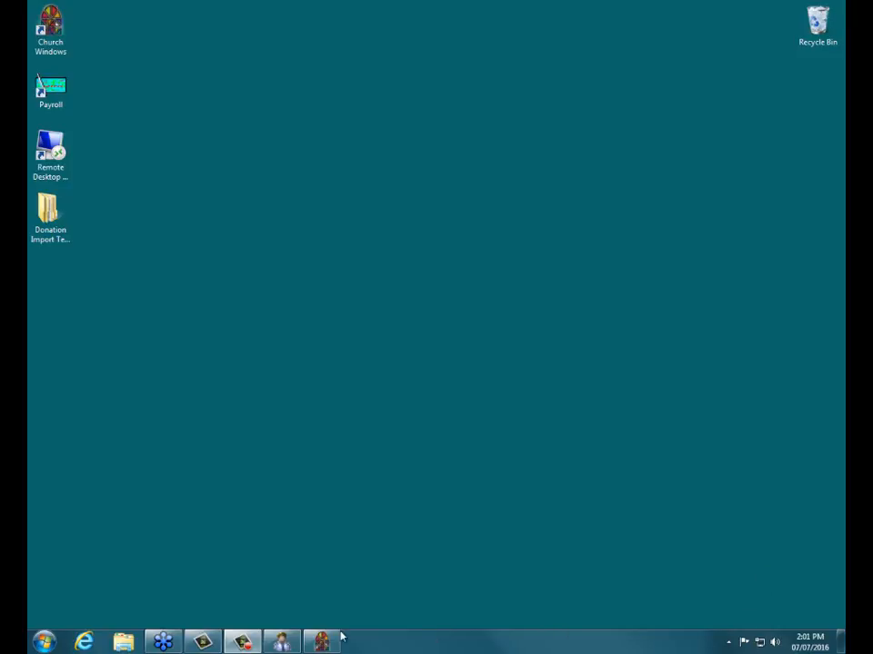
Check the version number in the Church Windows main window, and open the member records in the Membership module
click(293, 642)
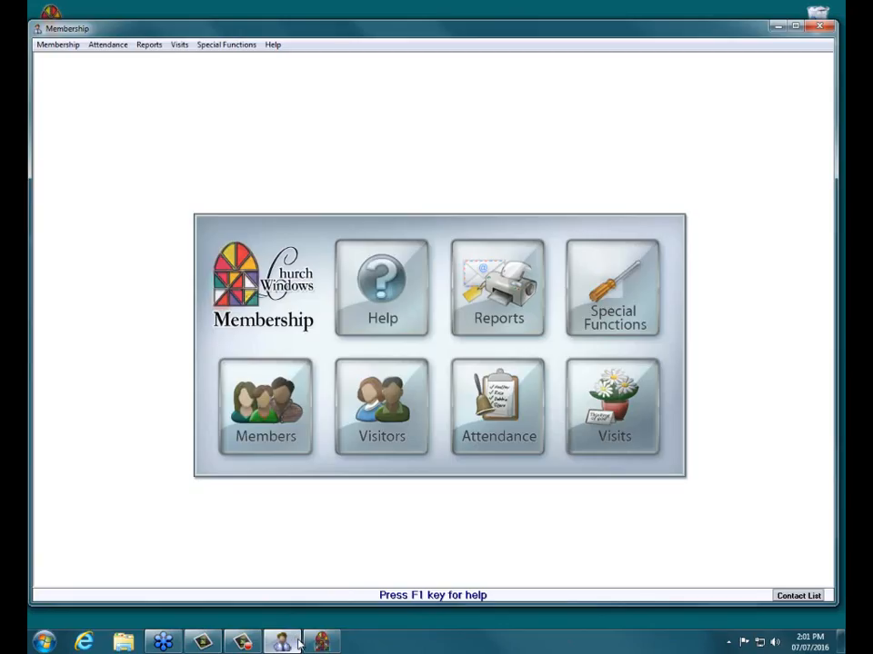
click(316, 643)
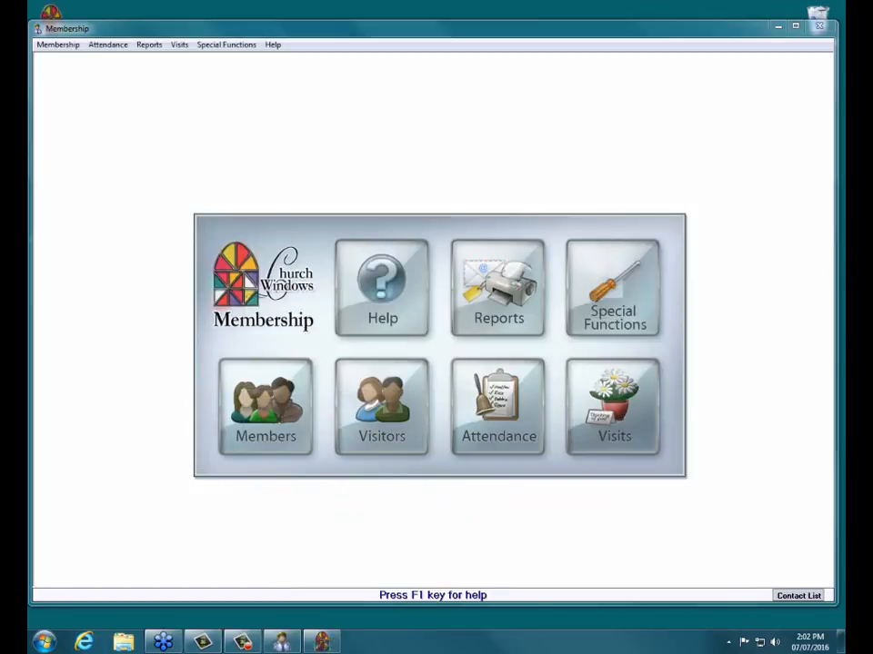
click(322, 642)
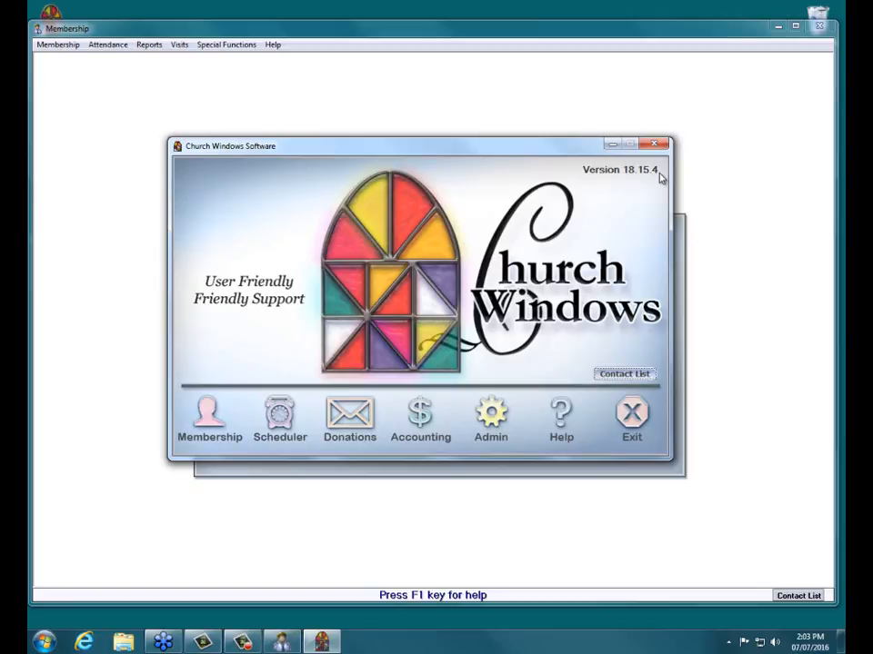
click(613, 145)
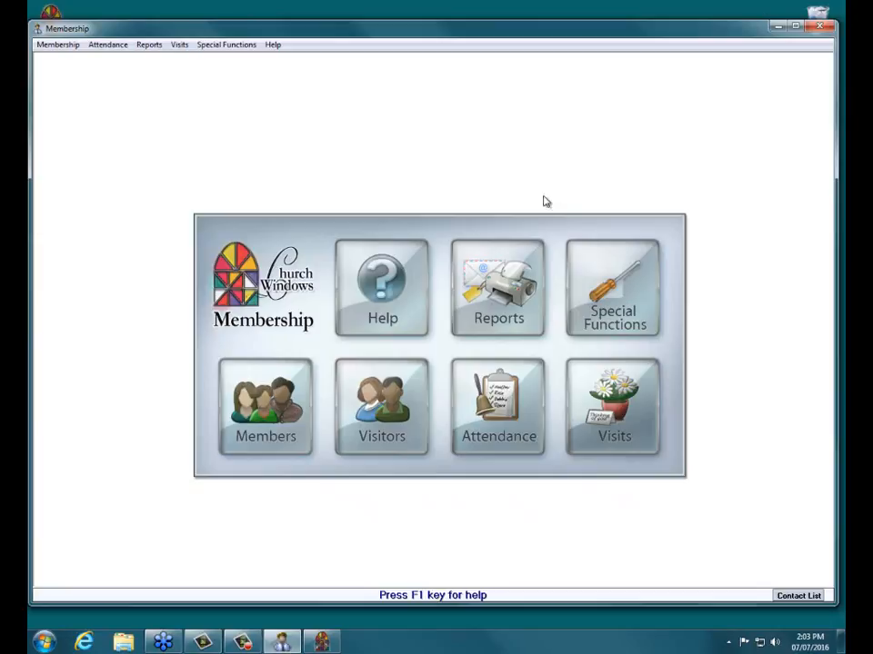
click(267, 427)
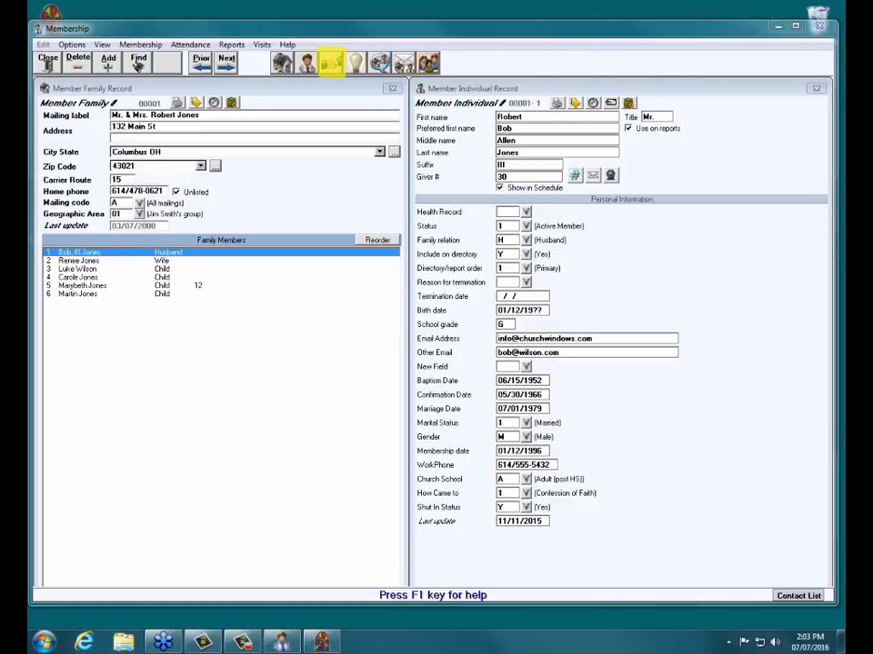
Compare the Groups/Classes indicator for the last-listed child with the one for the husband in the displayed family
click(76, 296)
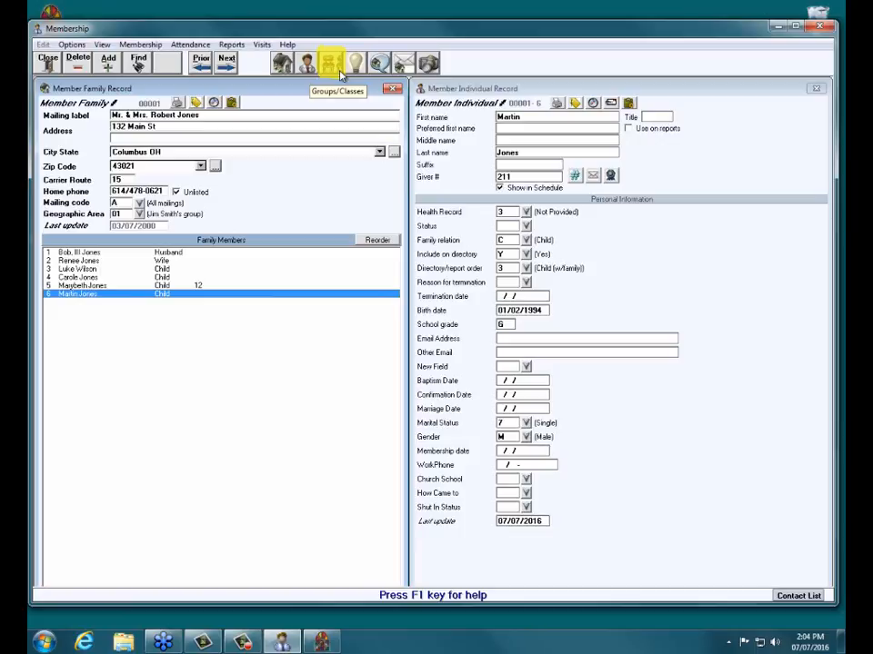
click(164, 254)
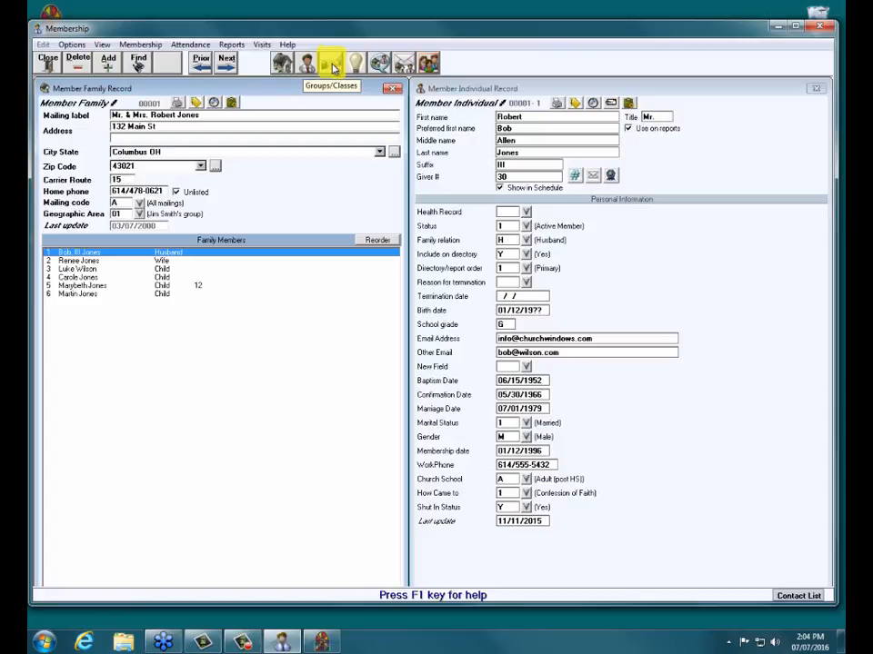
click(73, 295)
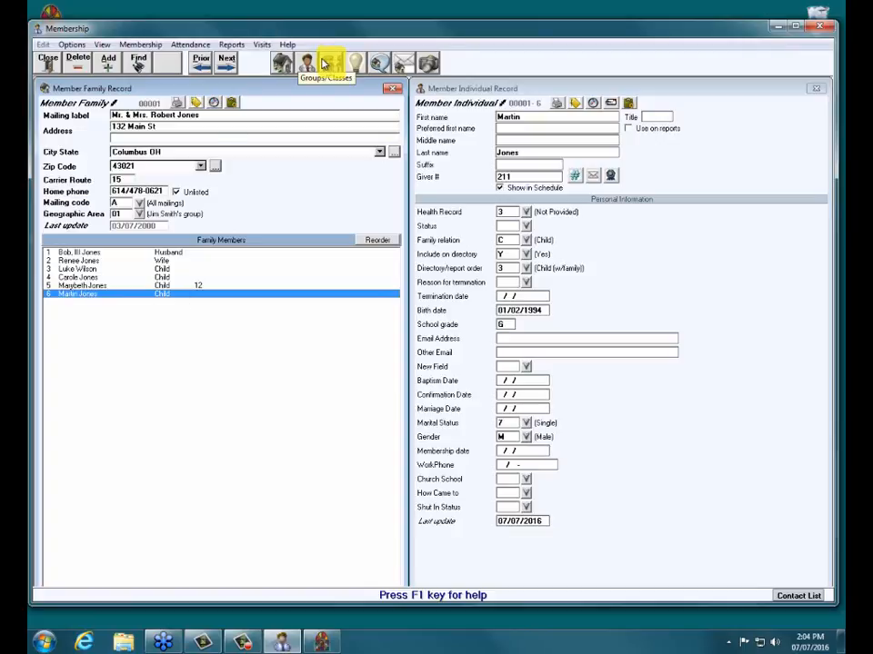
click(70, 253)
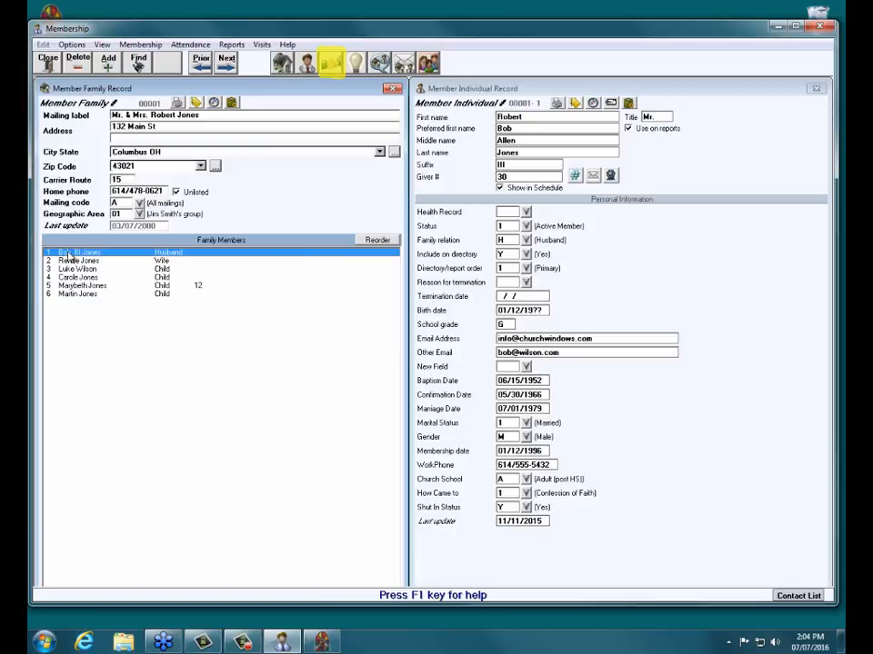
Add the Men's Group (UMM) to the husband's Groups/Classes record
click(335, 68)
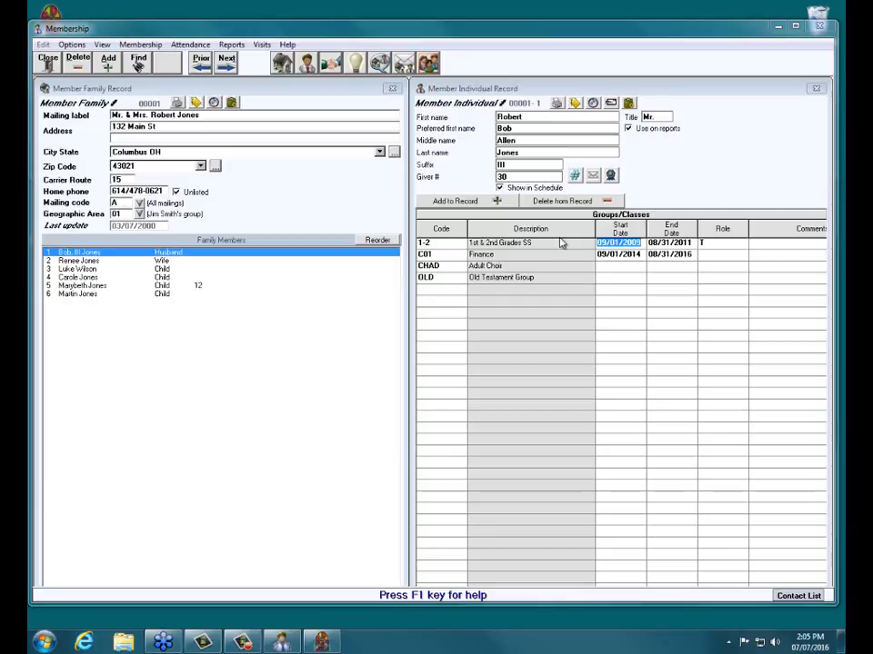
click(499, 202)
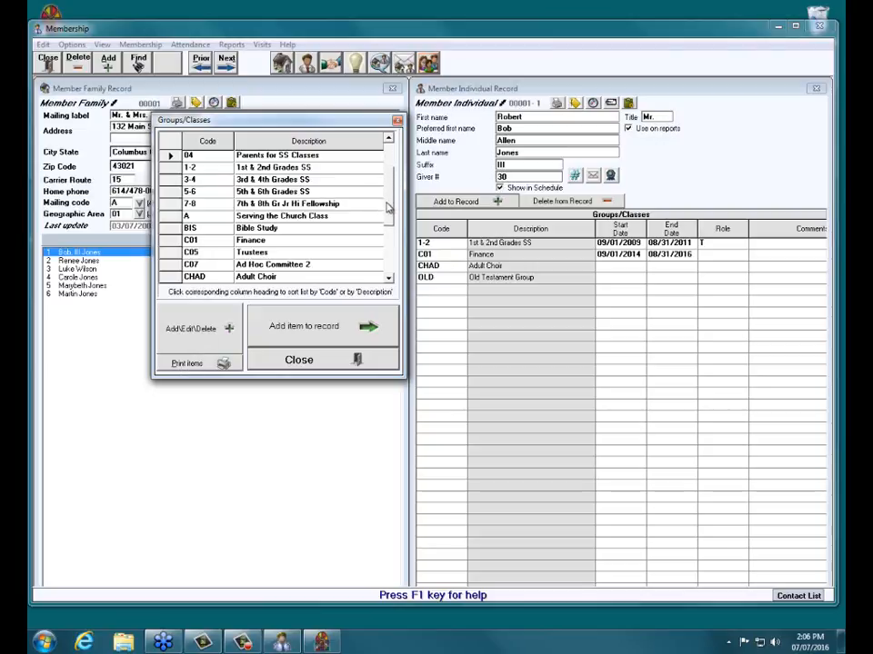
click(386, 250)
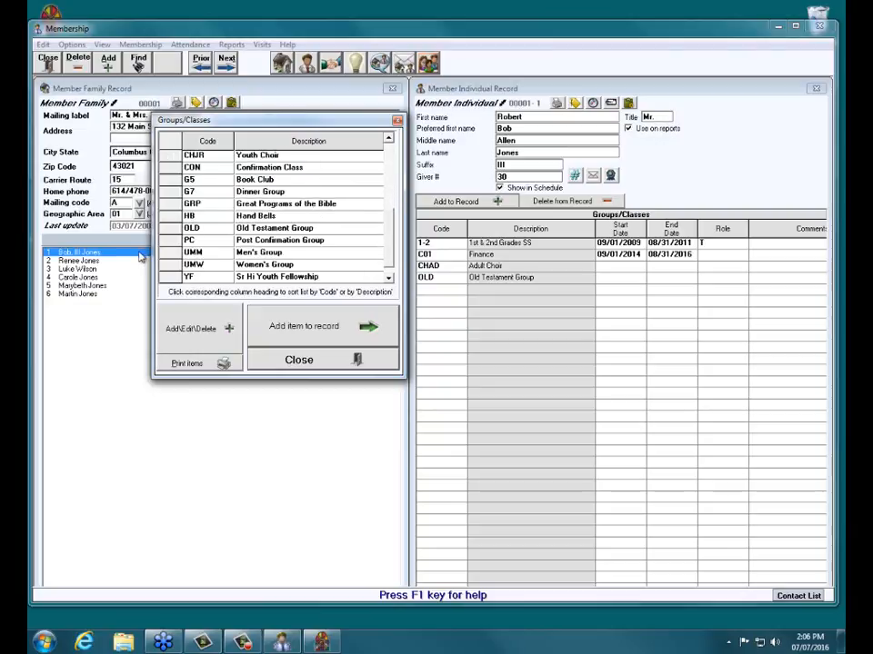
click(169, 251)
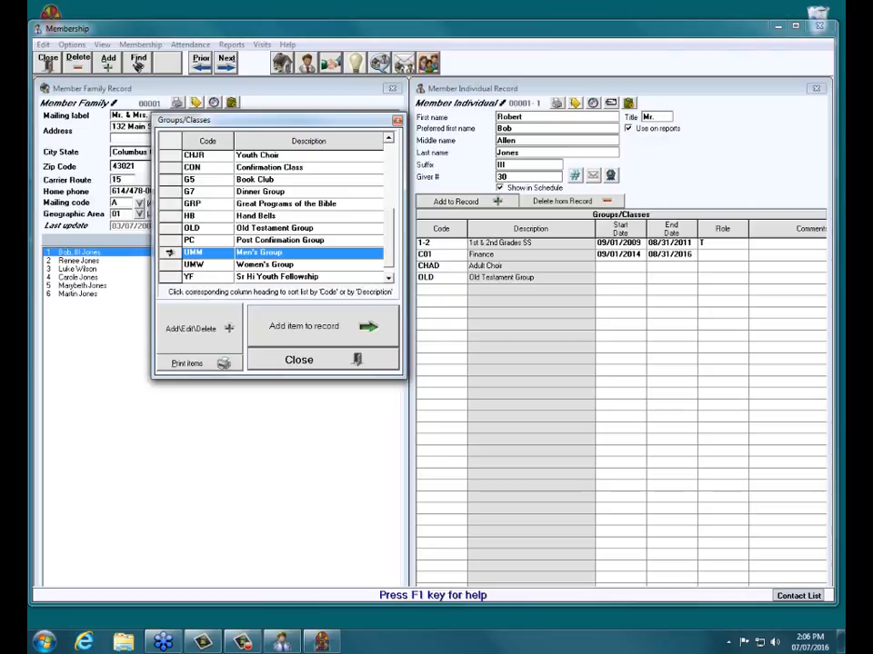
click(325, 334)
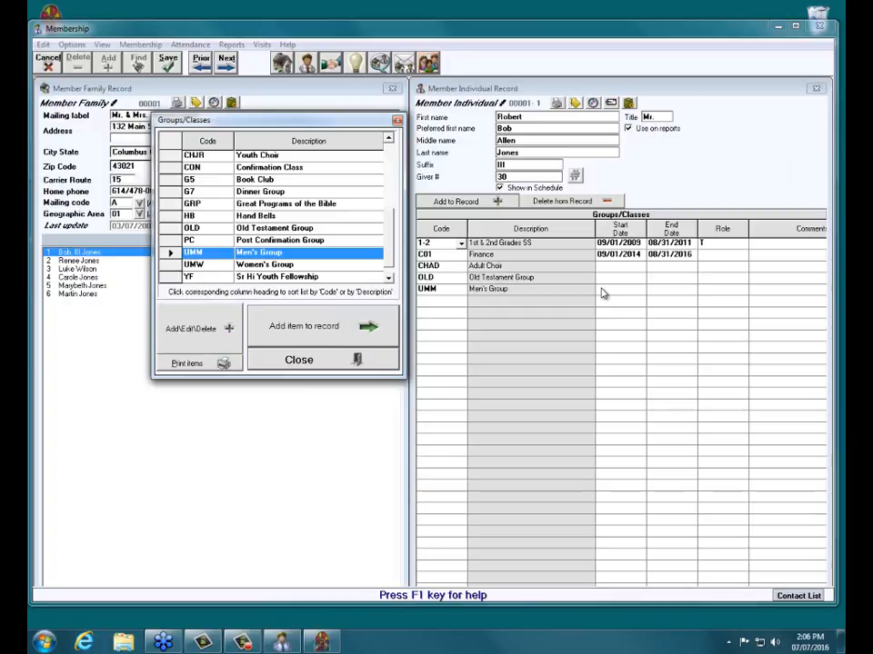
click(289, 361)
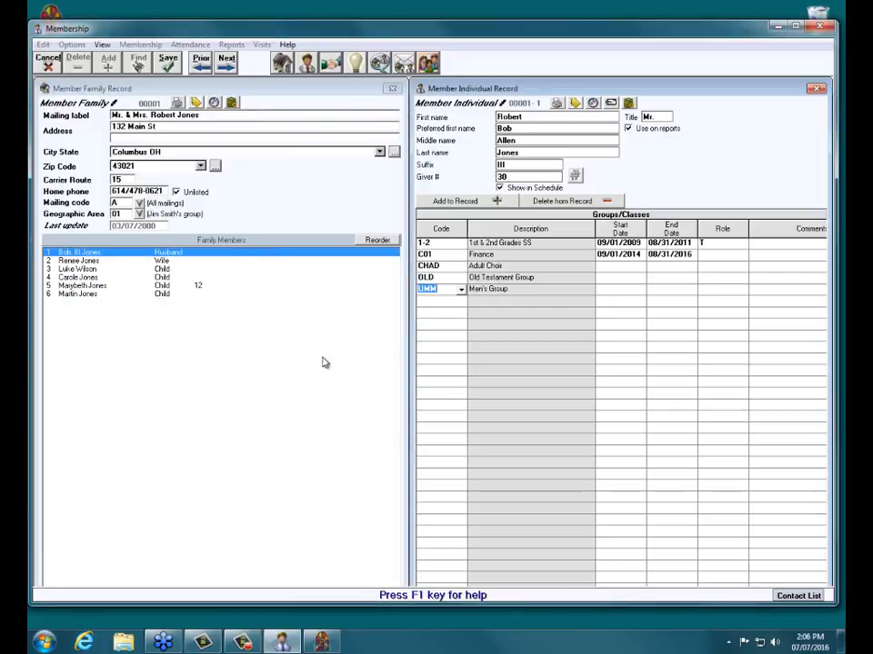
Give the Men's Group entry a start date of 07/01/2016 and an end date of 12/31/2016, and save the record
click(606, 289)
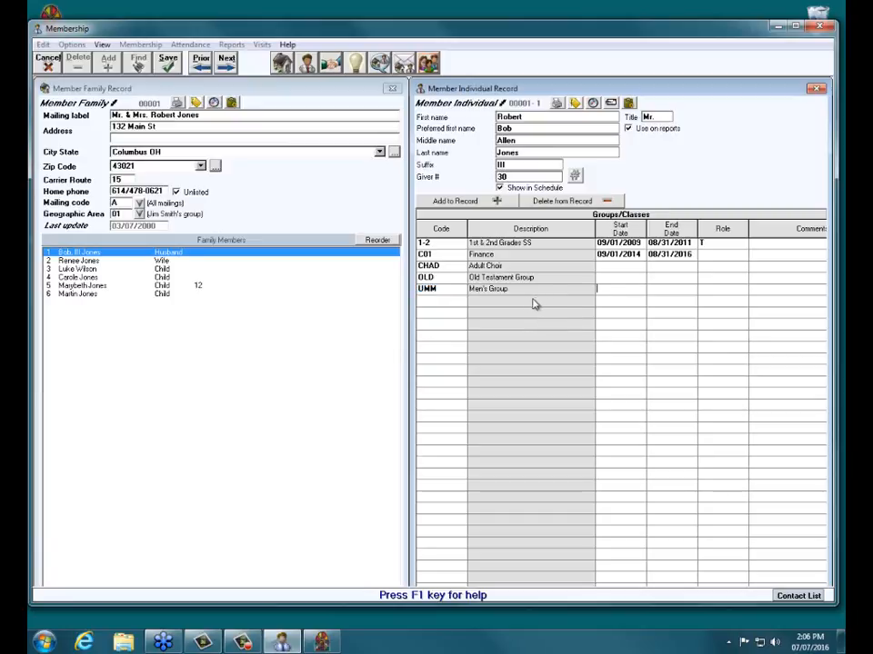
text(07012016)
key(Tab)
text(12312016)
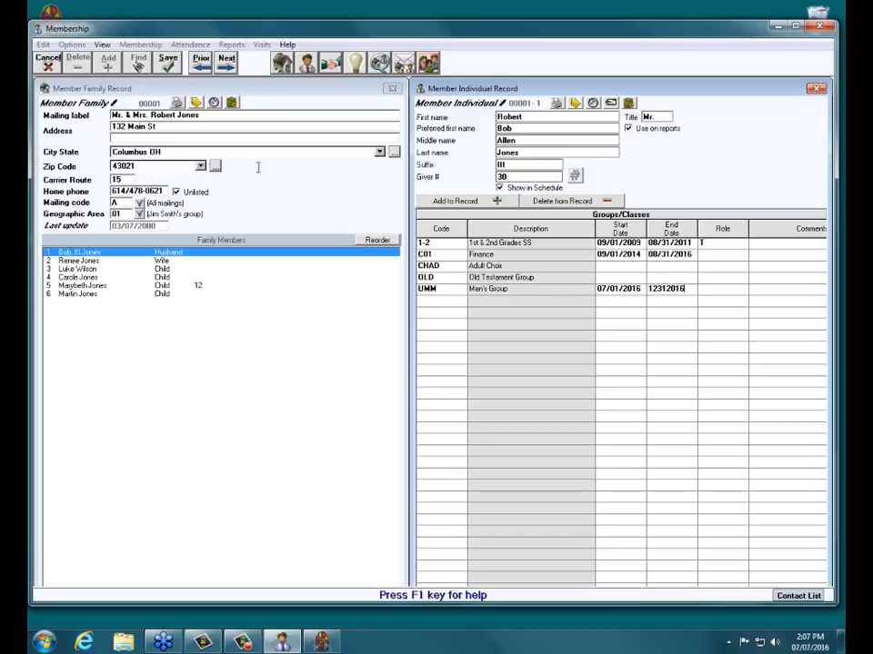
click(169, 65)
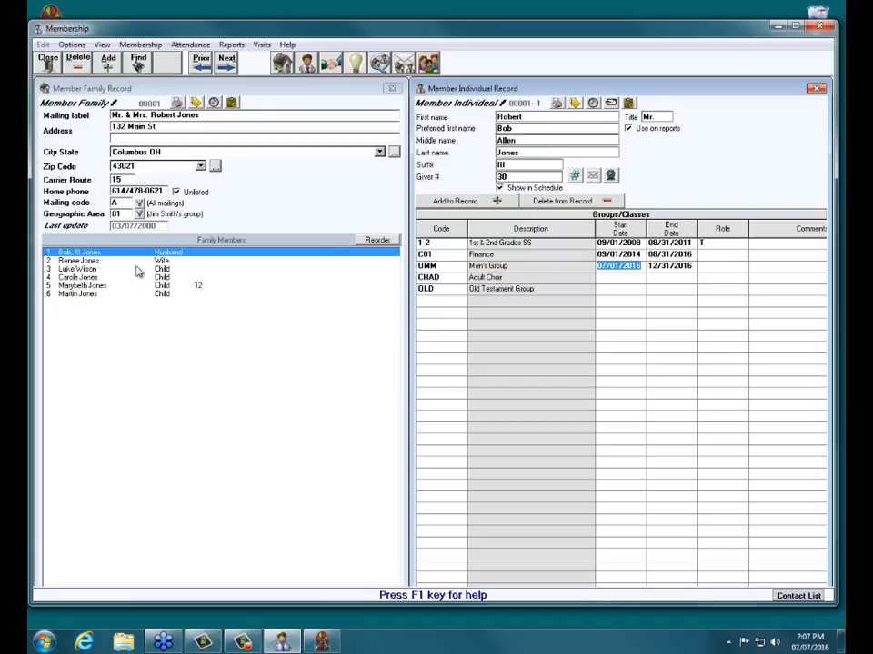
Add the Youth Volunteering group (YF02) to the last-listed child's Groups/Classes record and save it
click(66, 294)
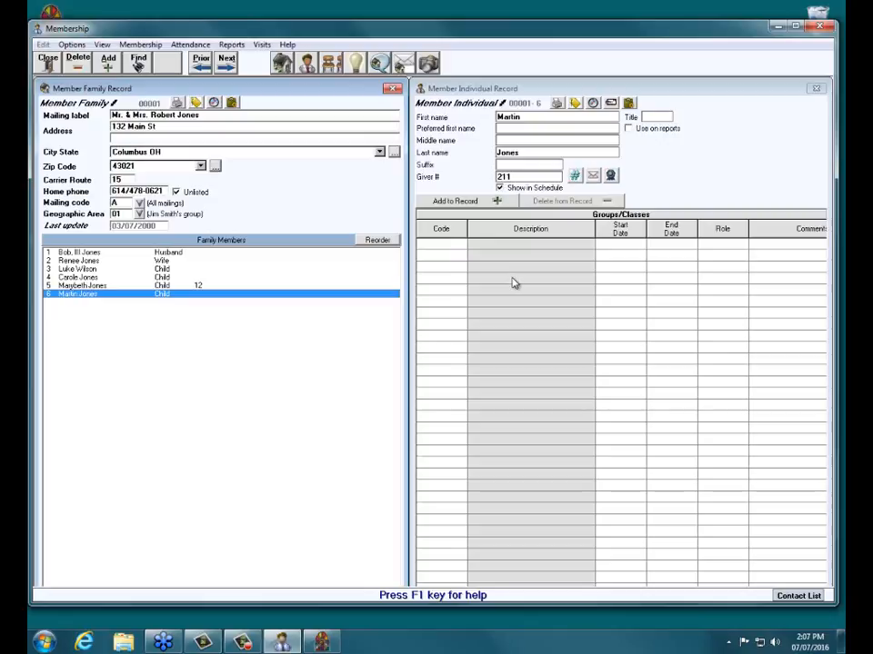
click(474, 203)
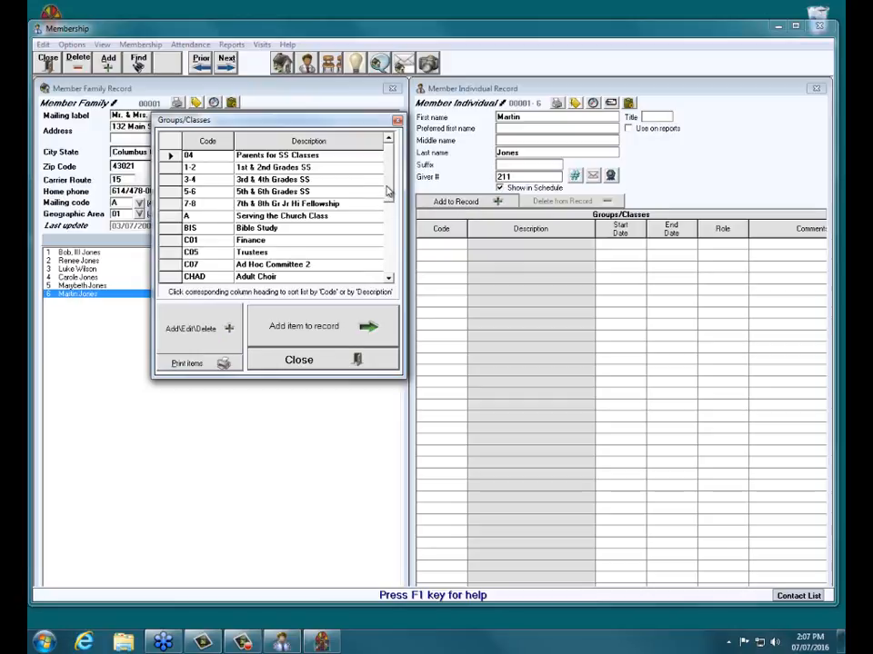
scroll(295, 196, down, 5)
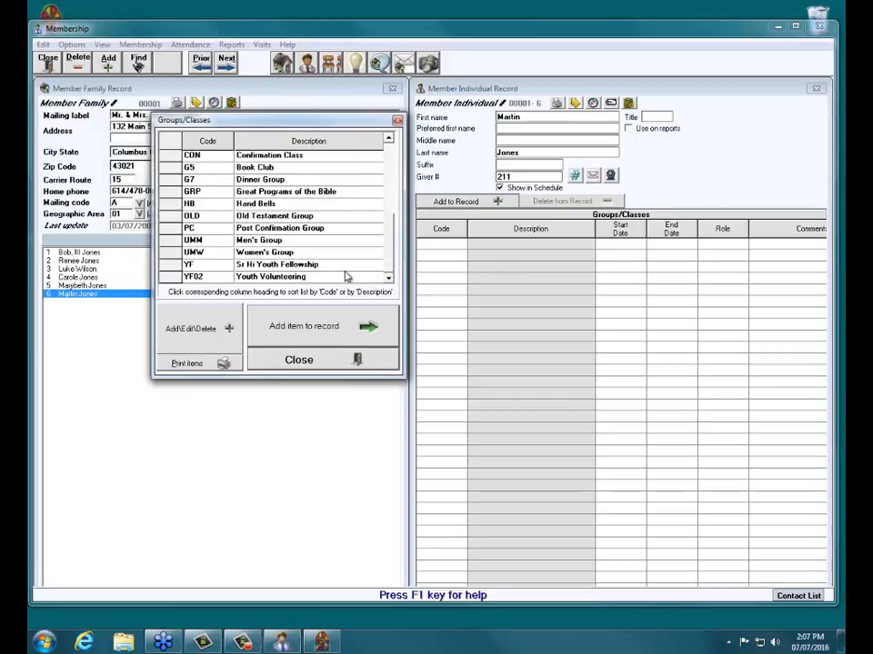
click(270, 277)
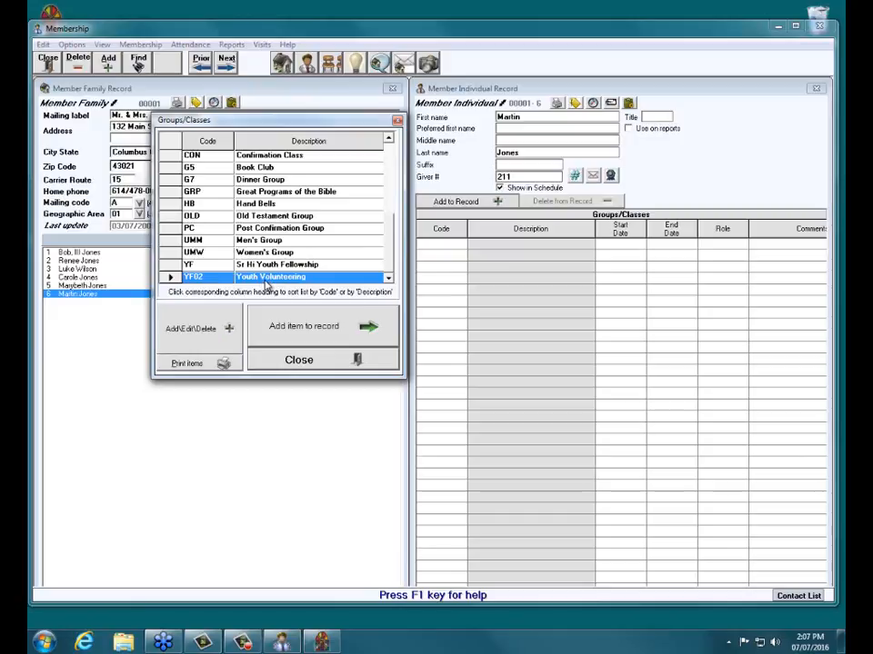
click(319, 333)
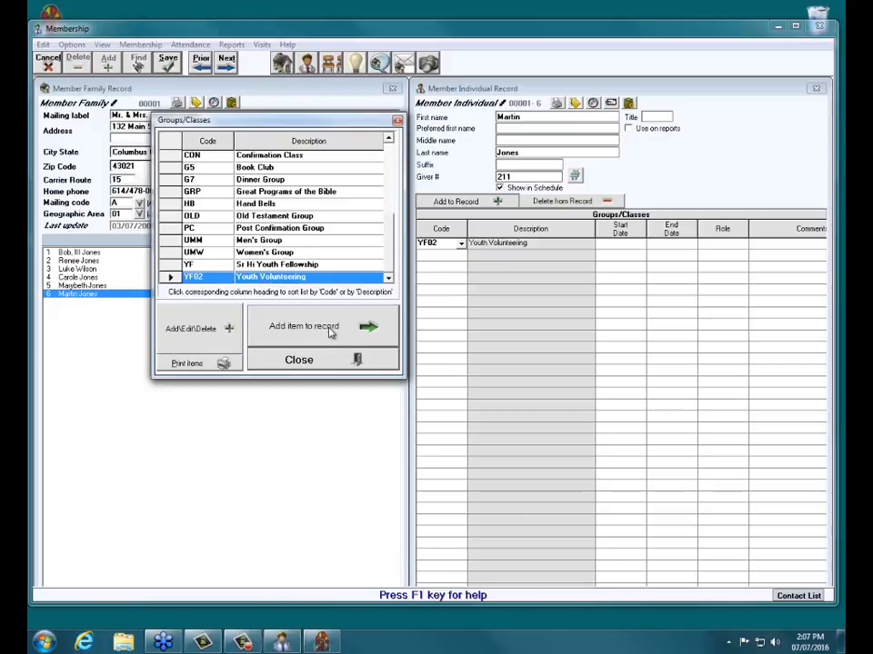
click(299, 362)
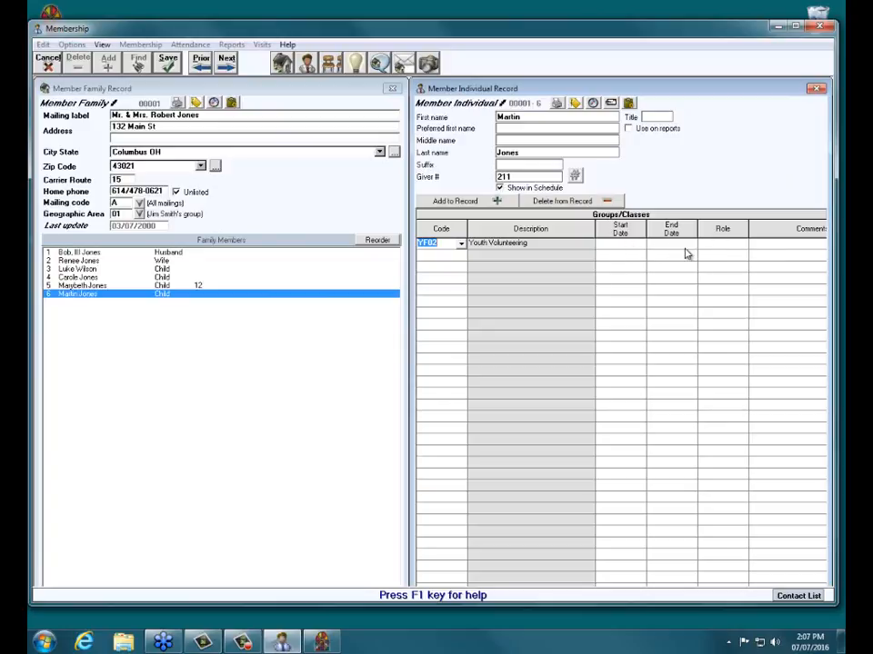
click(170, 65)
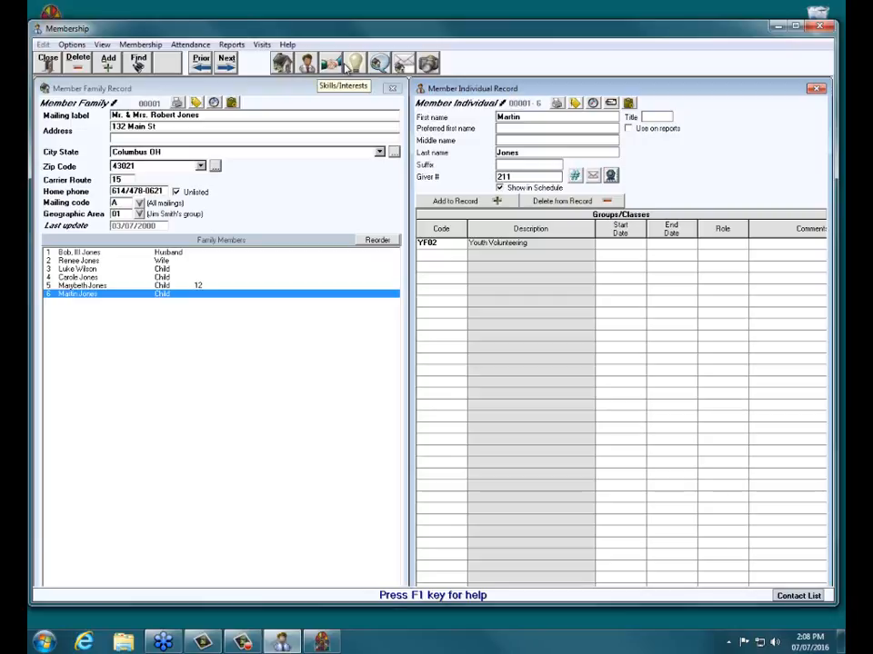
Return to the child's personal information, close the member records, and open the Groups/Classes/Skills/Interests Assignment window
click(311, 64)
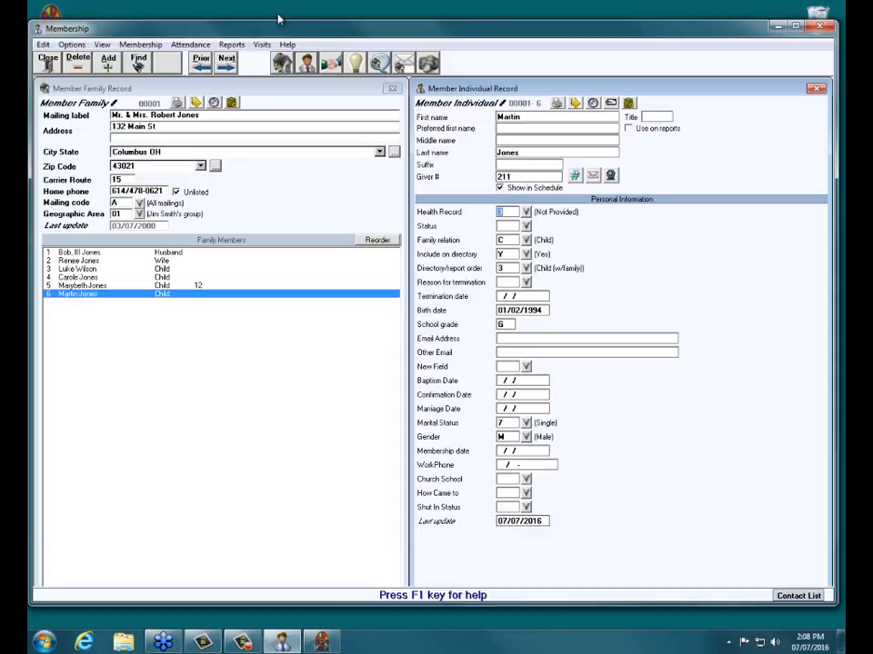
click(48, 62)
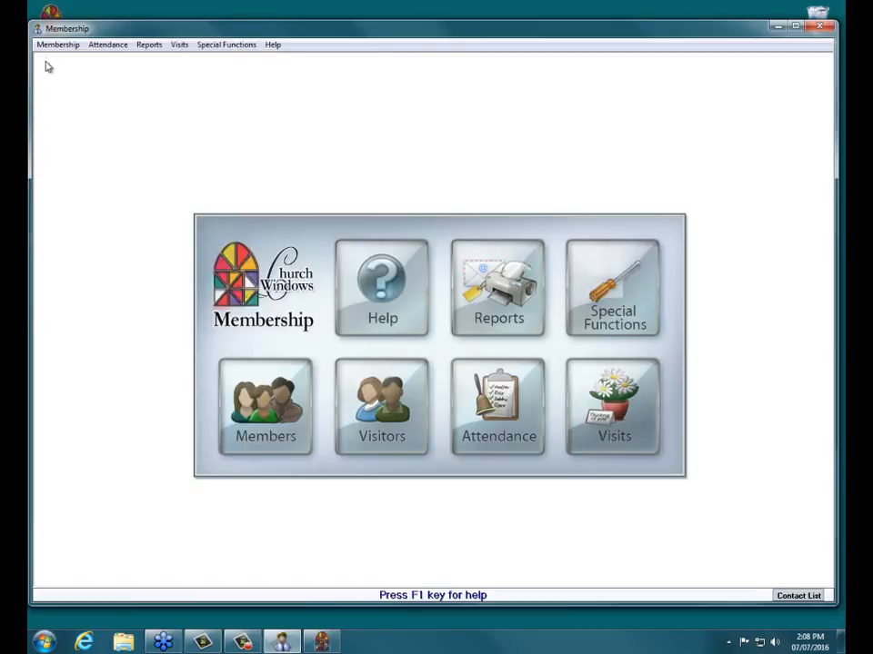
click(490, 414)
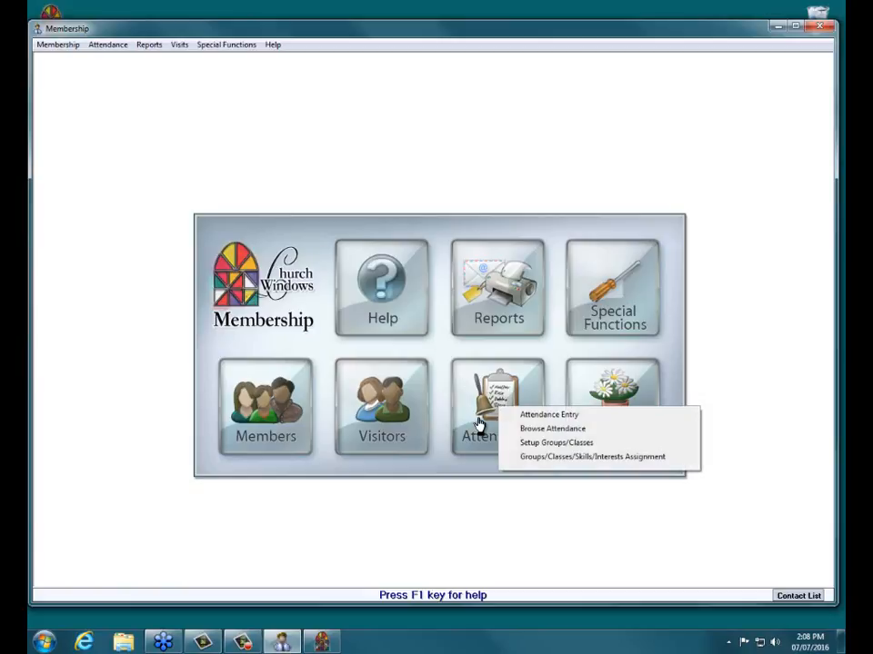
click(579, 458)
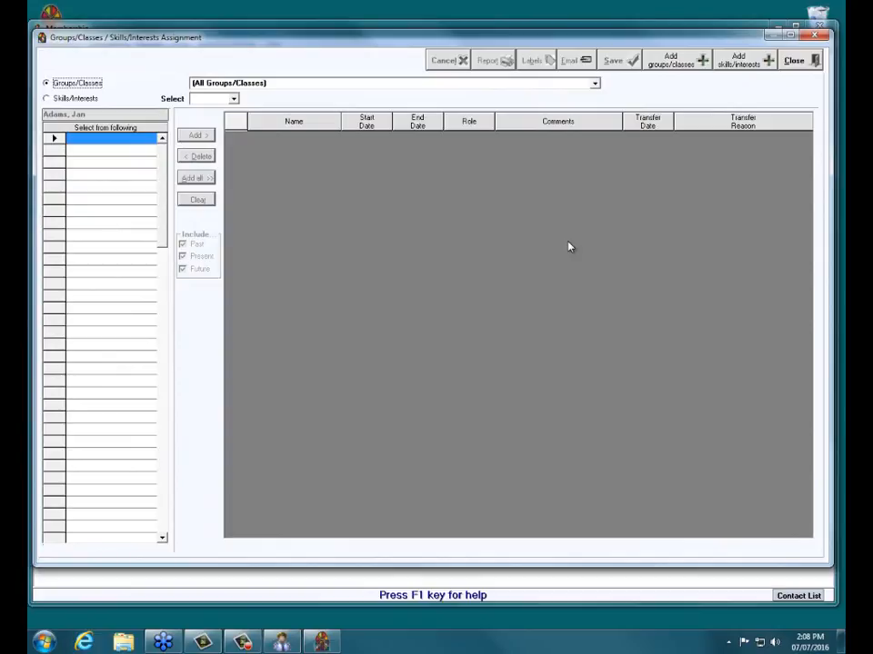
Keep all groups/classes listed, select the Men's Group (UMM) for assignment, and browse the people available to add
click(595, 84)
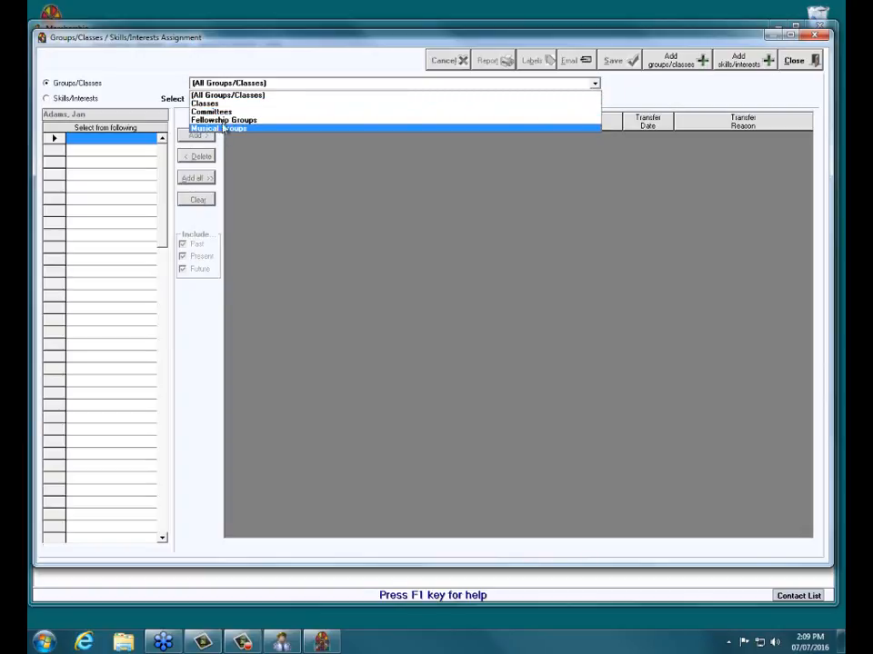
click(228, 96)
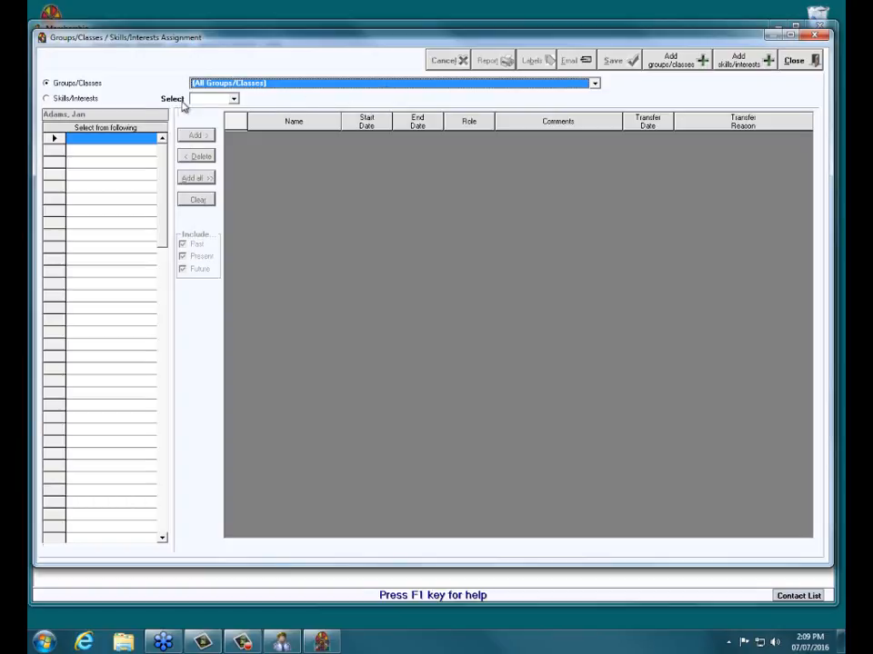
click(232, 100)
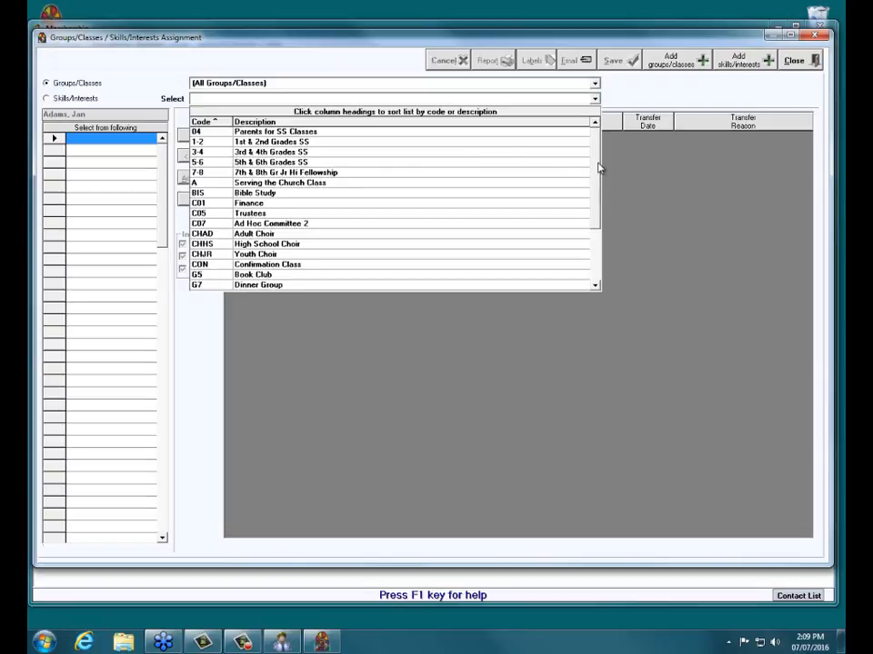
drag(598, 166, 606, 238)
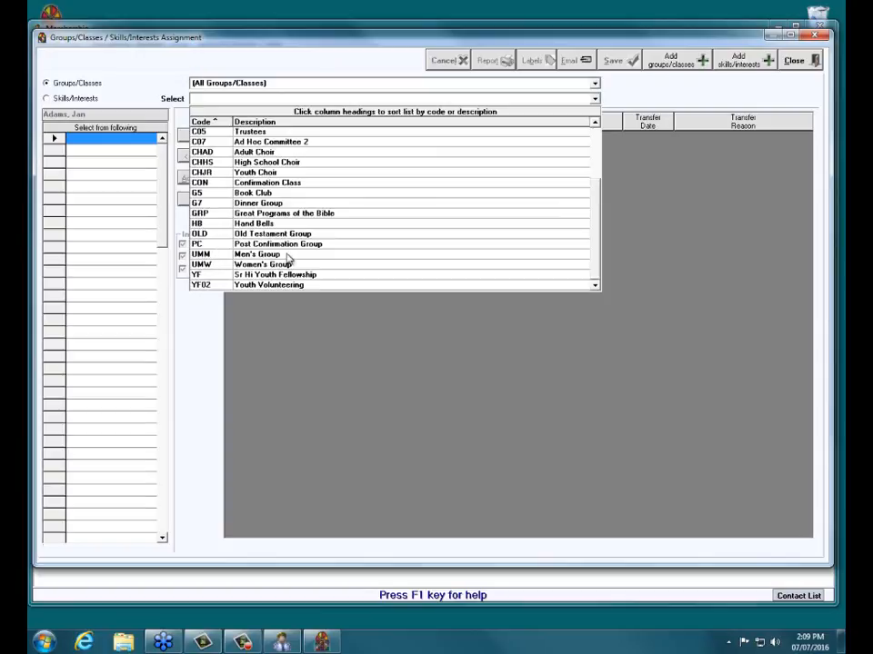
click(286, 255)
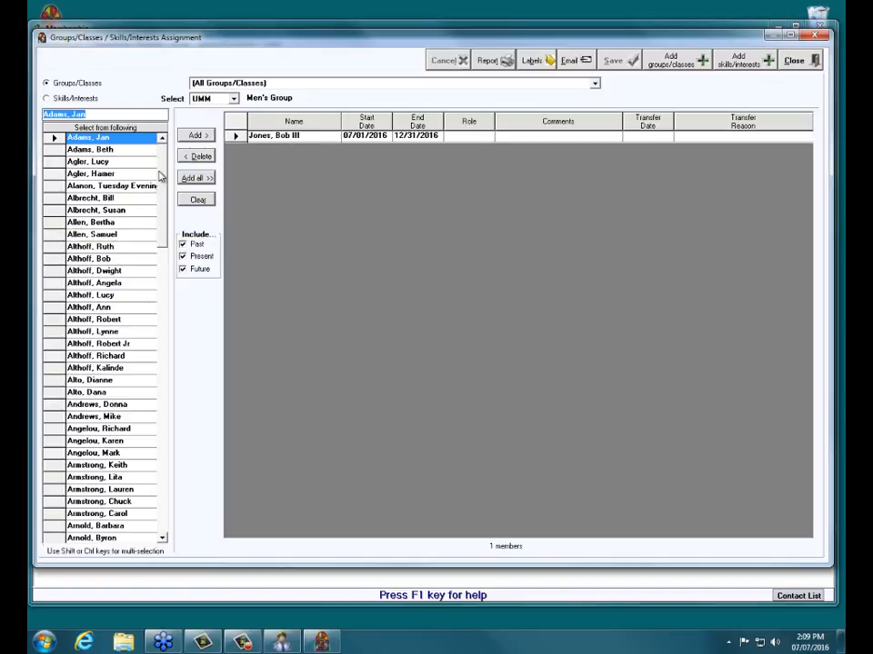
drag(163, 247, 161, 491)
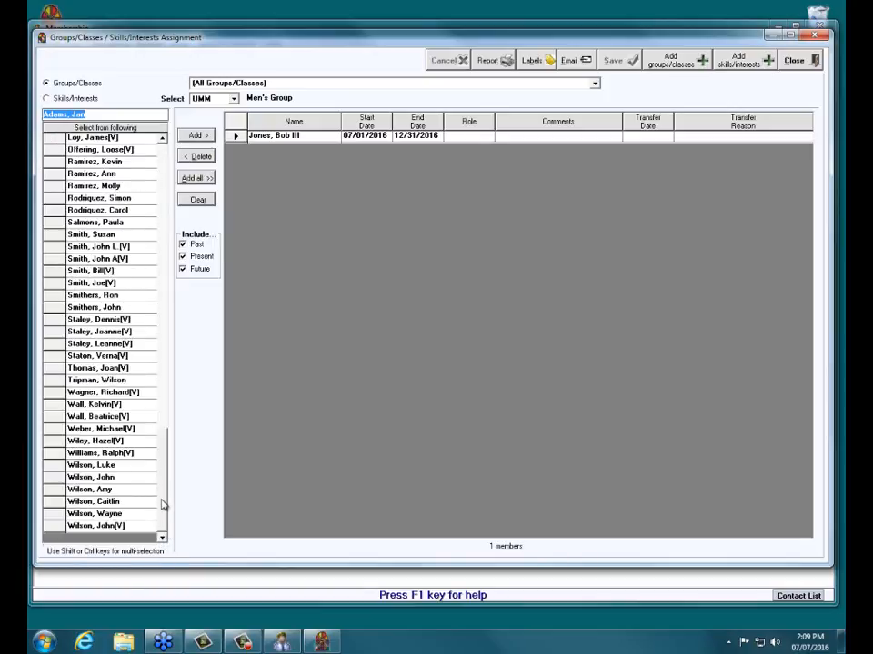
Add the people in rows 4, 6, 9, 11, 12 and 16 of the selection list to the Men's Group
click(180, 196)
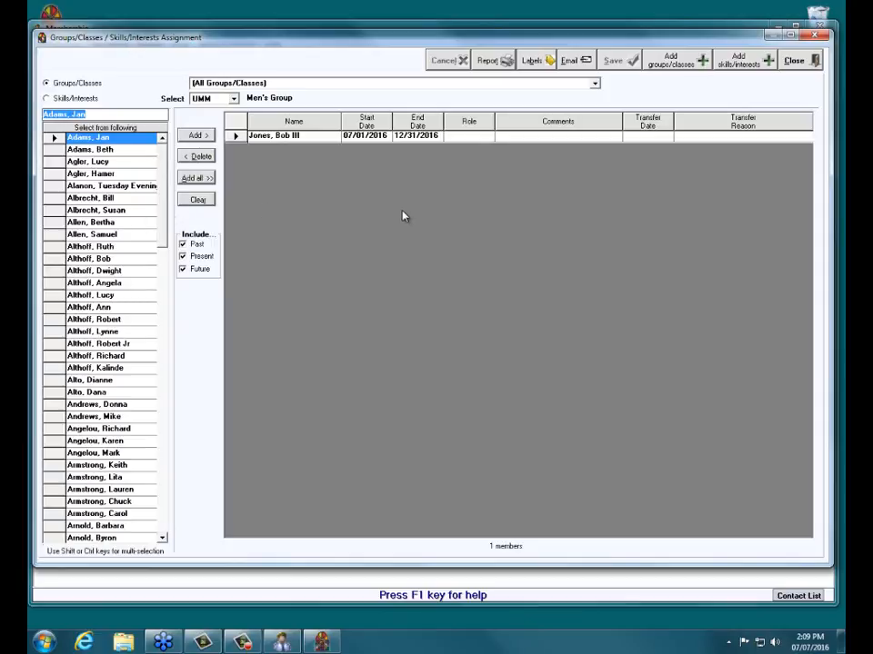
double_click(101, 176)
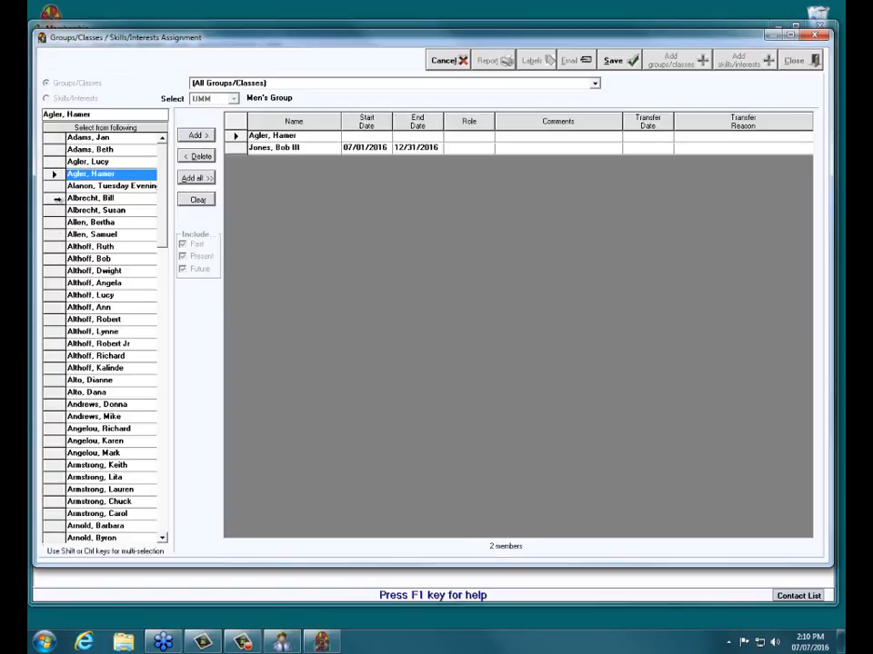
click(57, 199)
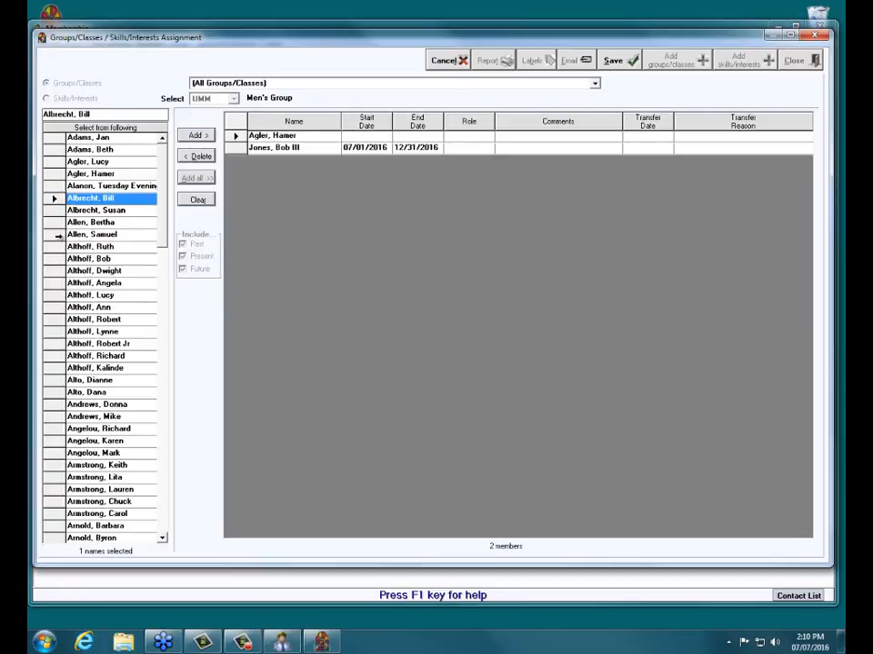
ctrl+click(56, 235)
ctrl+click(57, 259)
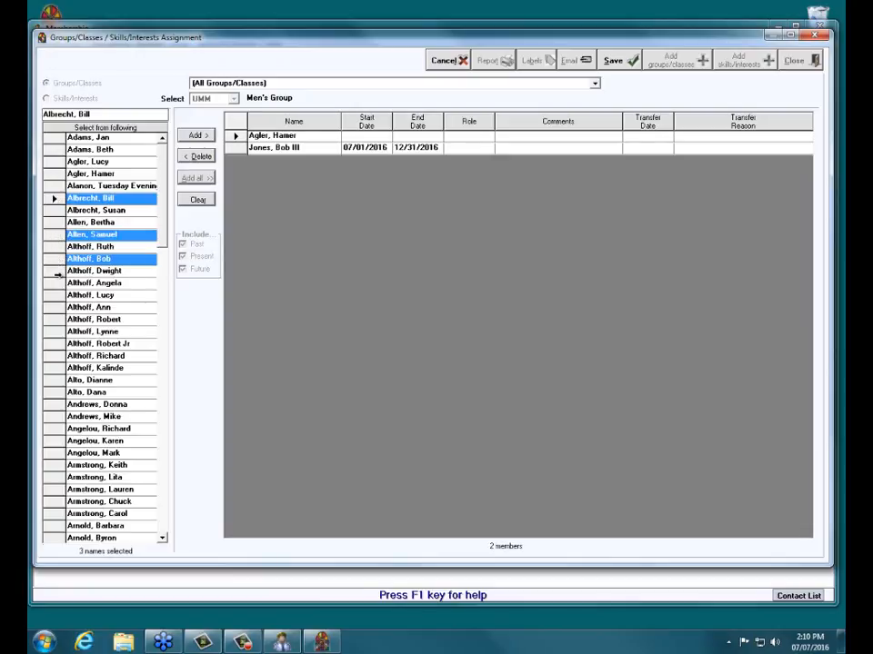
ctrl+click(57, 271)
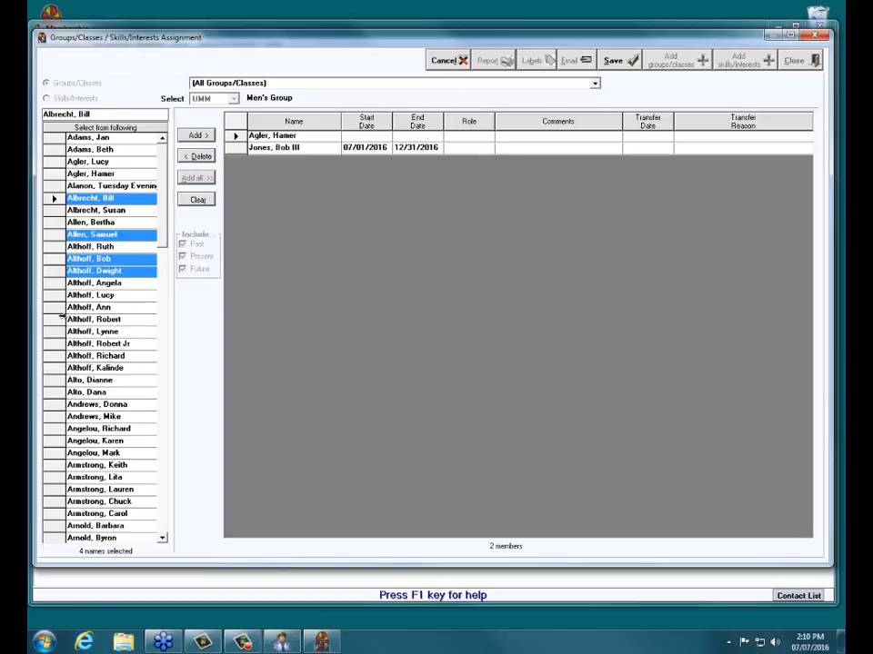
ctrl+click(57, 320)
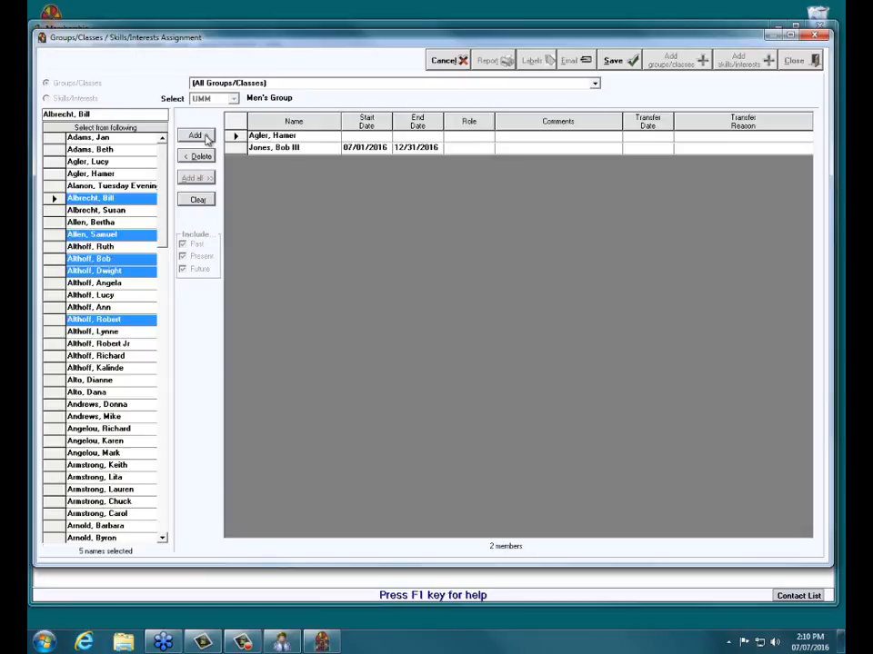
click(200, 135)
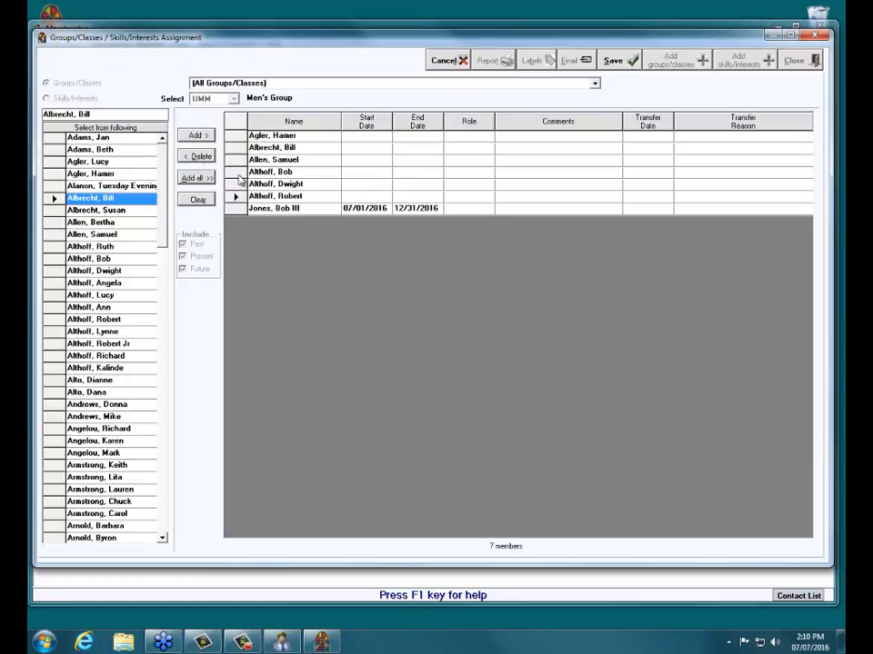
Remove the fourth-listed member from the Men's Group and save the additions with a date range of 07/01/2016 thru 12/31/2016
click(240, 172)
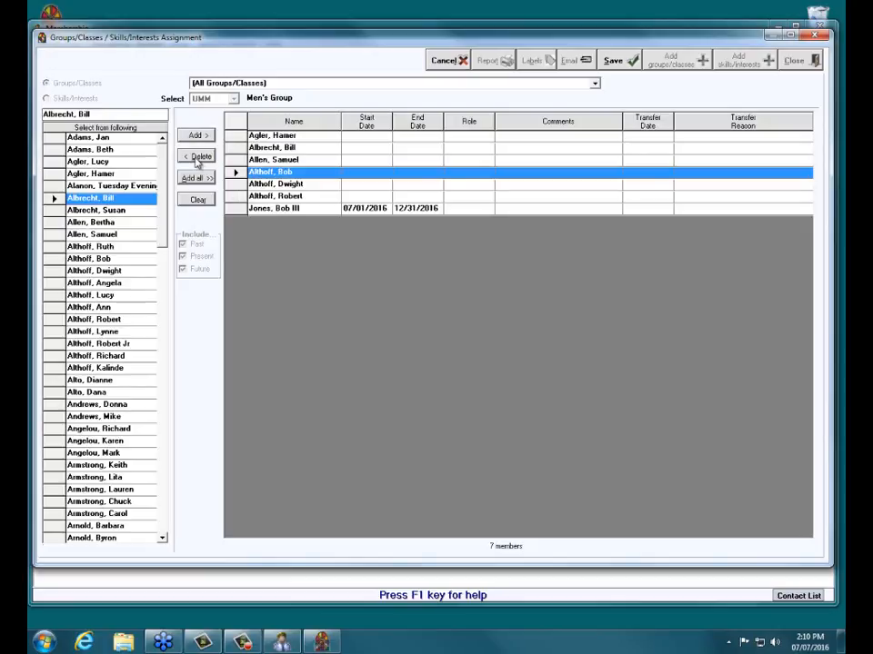
click(199, 158)
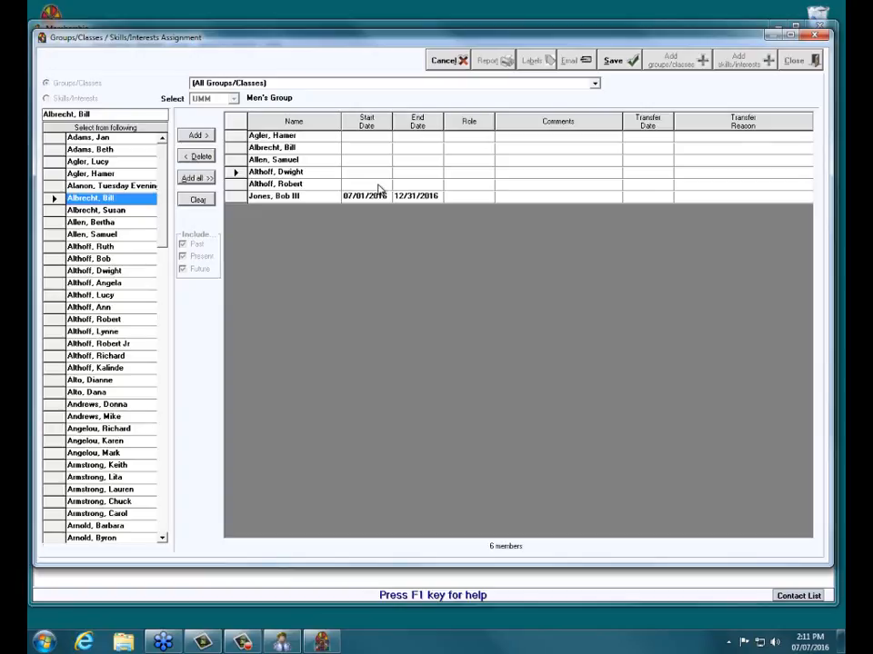
click(632, 61)
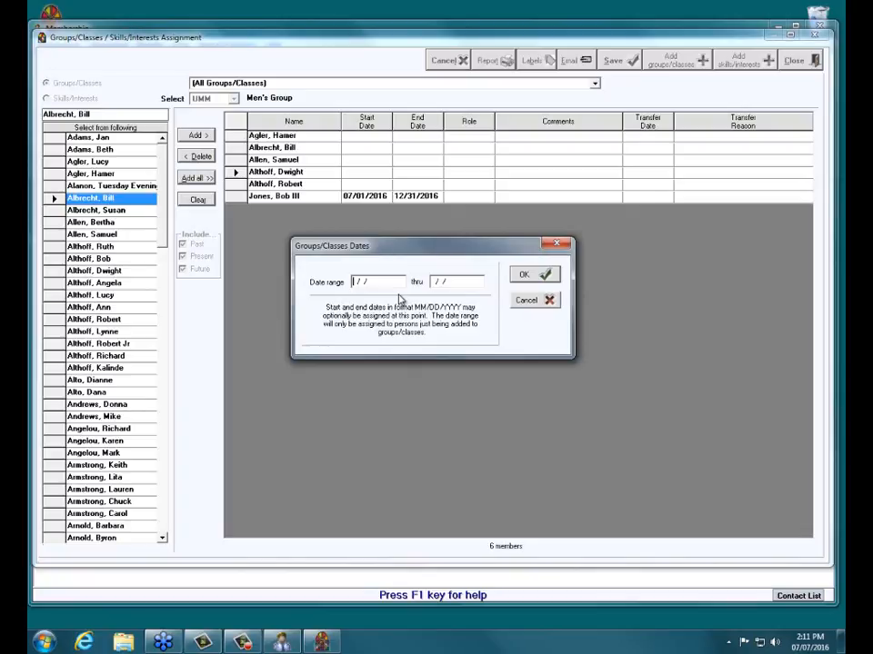
text(07012016)
key(Tab)
text(12/31/2016)
key(Tab)
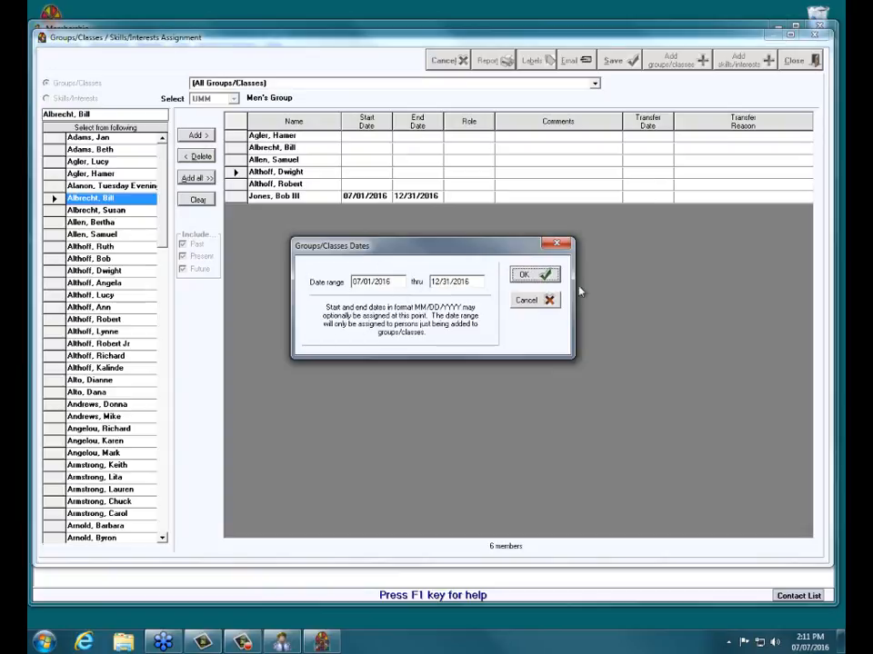
click(531, 277)
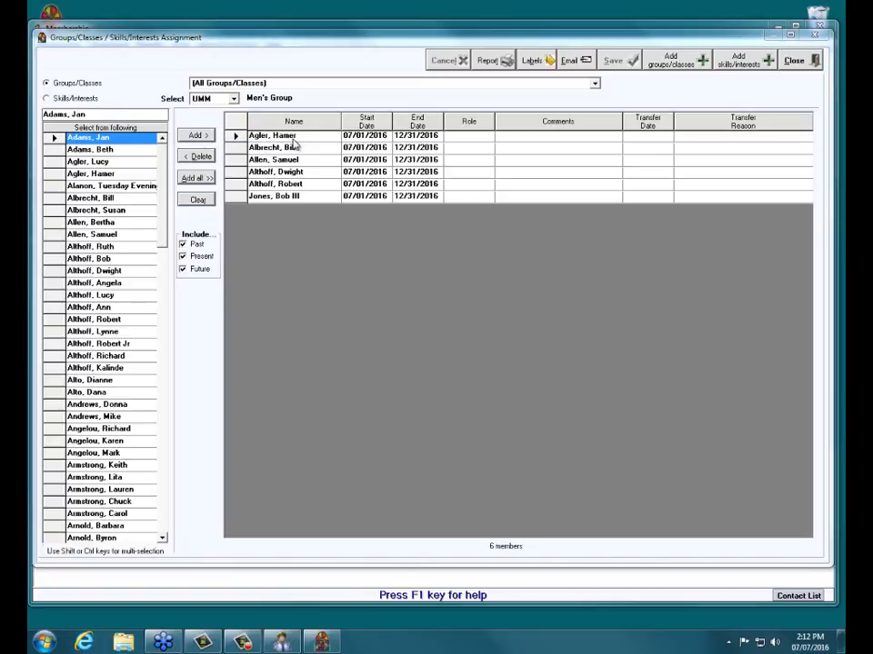
View the email settings, message and recipient options for the Men's Group, and close them without sending
click(580, 61)
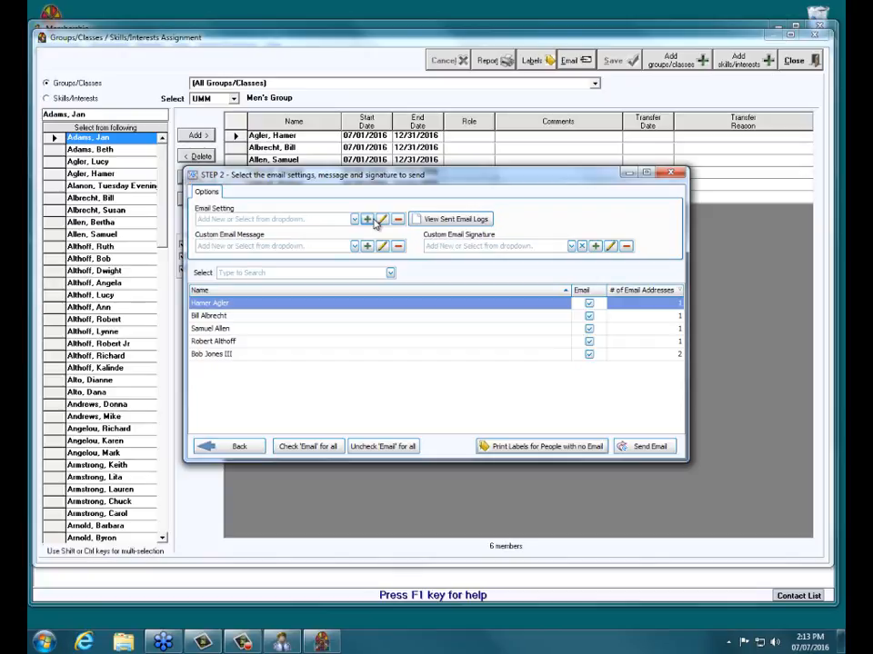
click(681, 173)
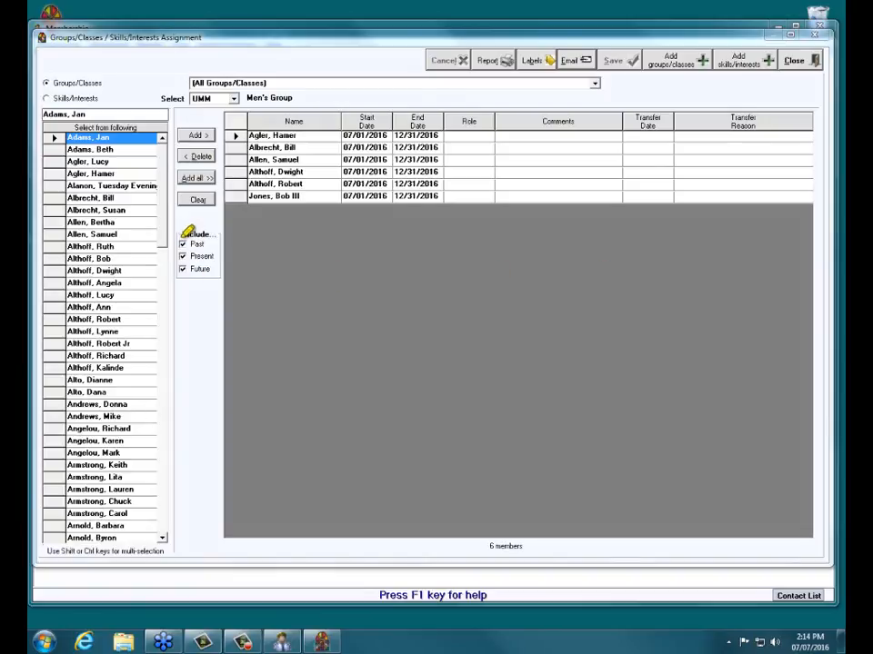
drag(189, 229, 185, 276)
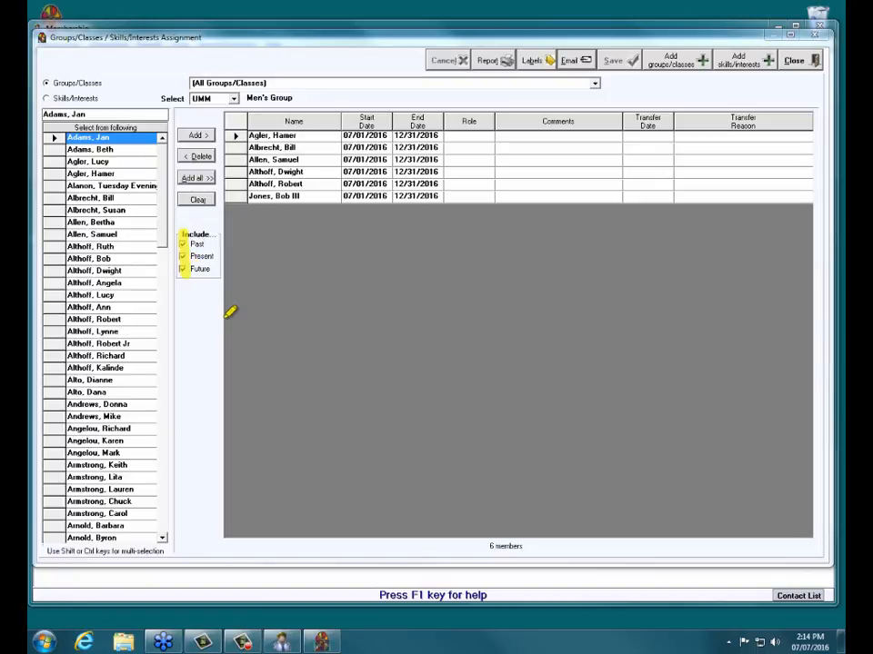
mouse_move(210, 238)
mouse_down()
mouse_move(239, 244)
mouse_move(245, 230)
mouse_move(267, 247)
mouse_move(240, 275)
mouse_up()
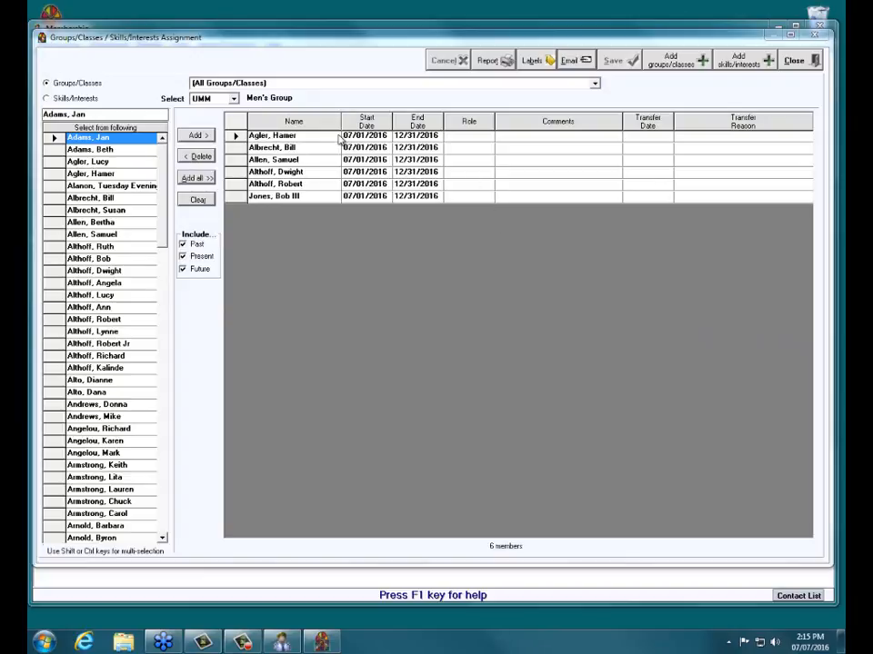
Review the groups under Classes, Committees, Fellowship Groups and Musical Groups in the groups/classes setup, and check the assignment window's category filter choices
click(684, 63)
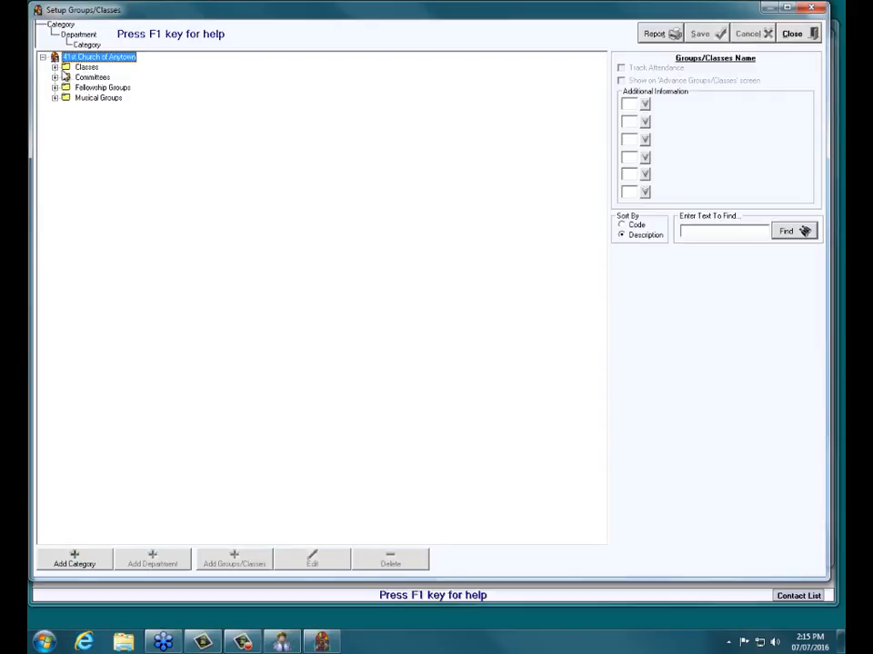
click(55, 67)
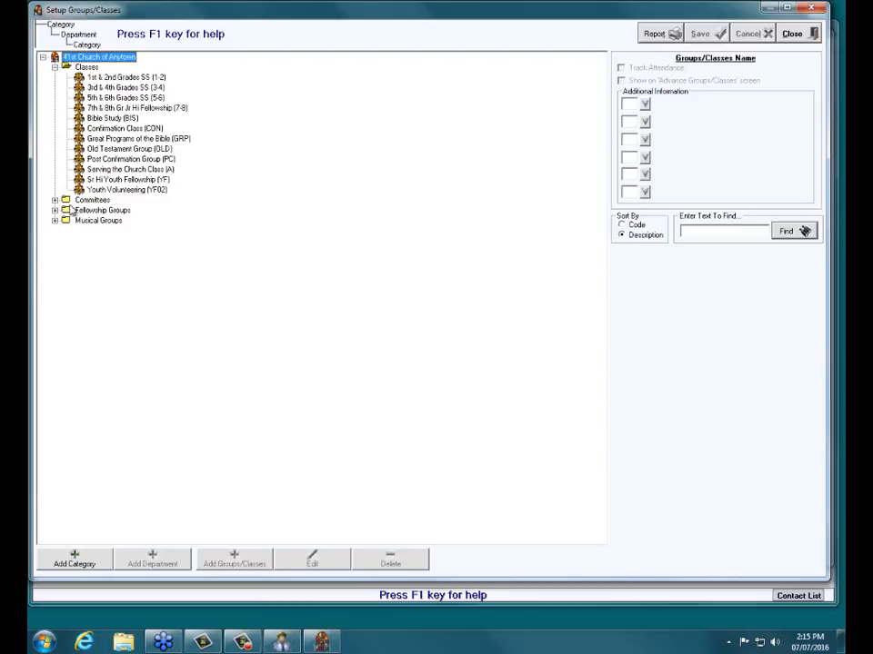
click(54, 199)
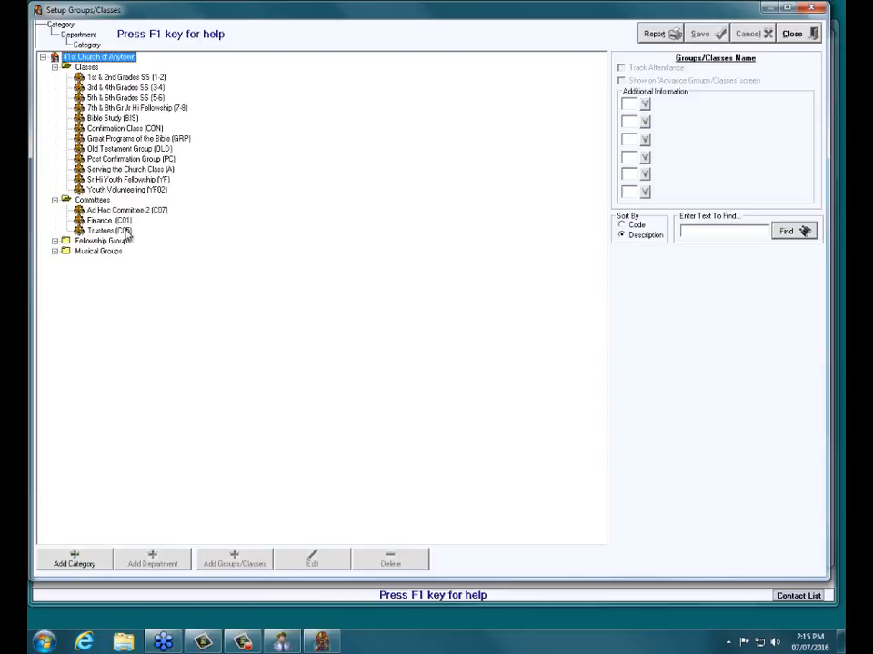
click(55, 241)
click(54, 302)
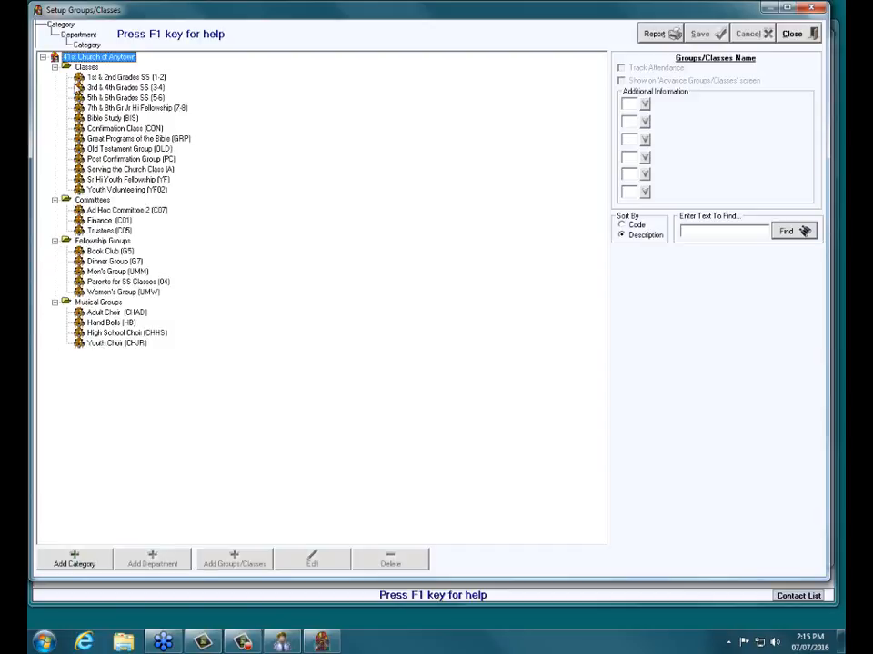
click(814, 37)
click(441, 83)
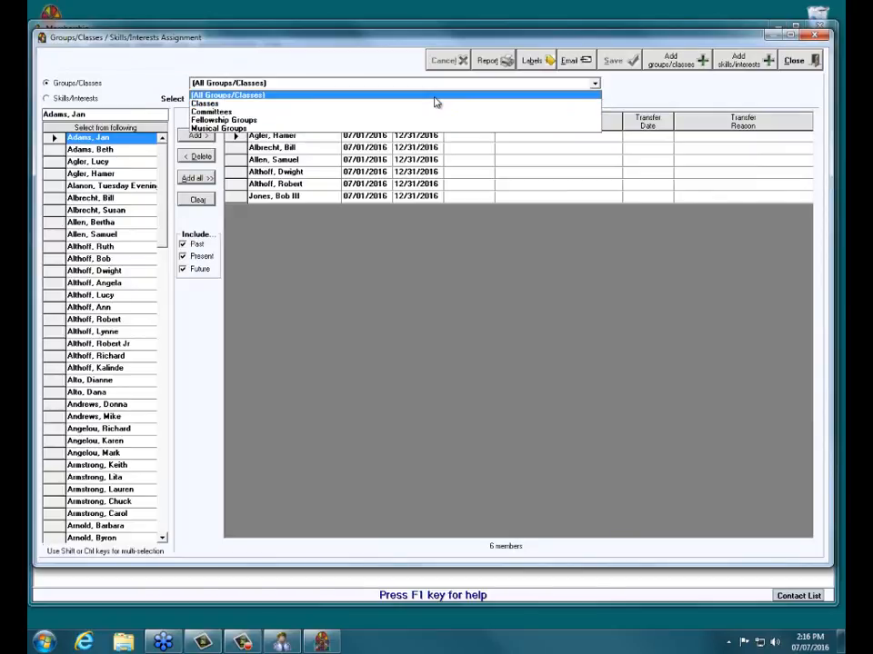
click(435, 98)
In the groups/classes setup, try moving High School Choir (CHHS) to Committees, return it to Musical Groups, and close the setup
click(671, 60)
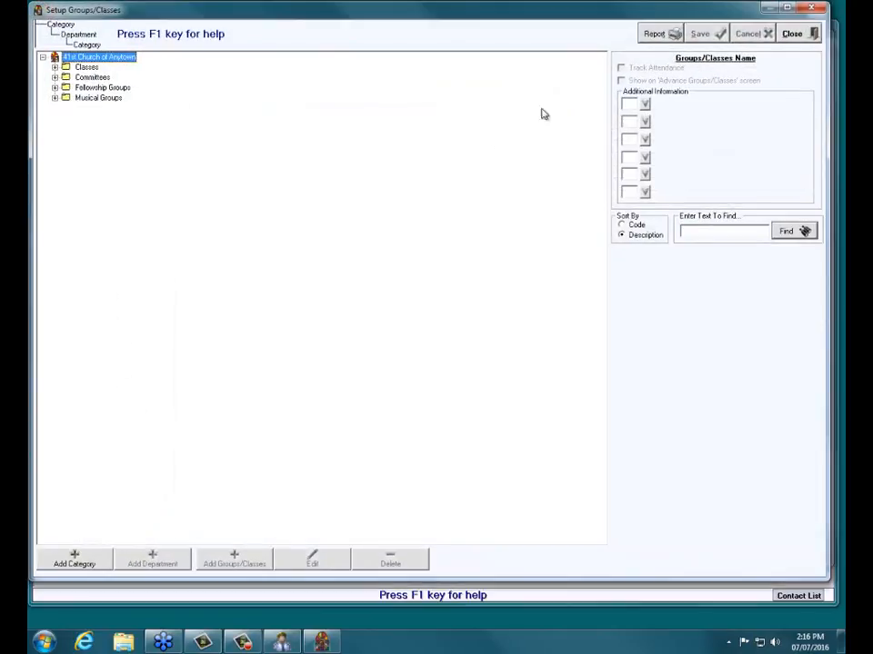
click(54, 77)
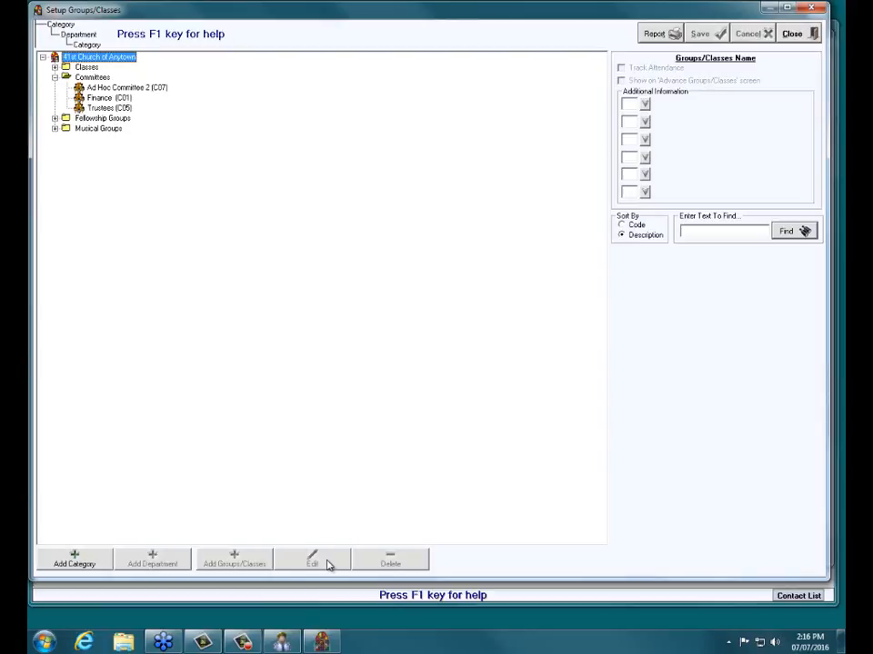
click(55, 128)
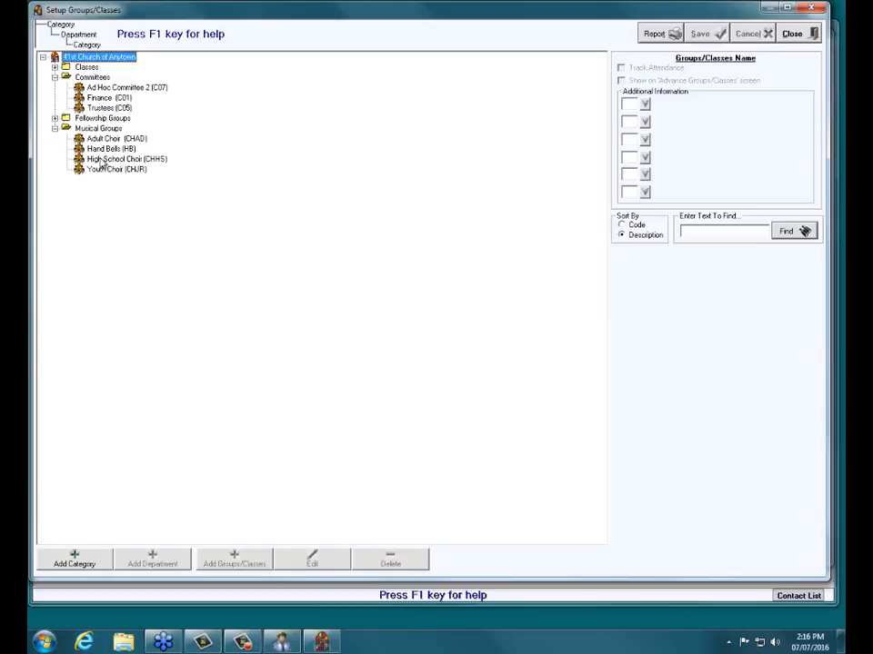
click(112, 160)
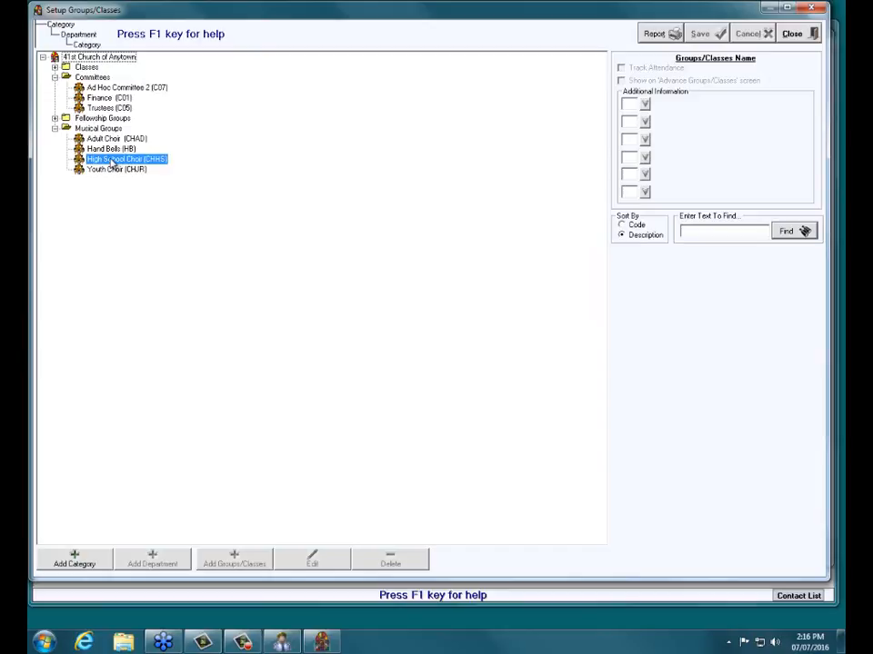
drag(112, 160, 104, 76)
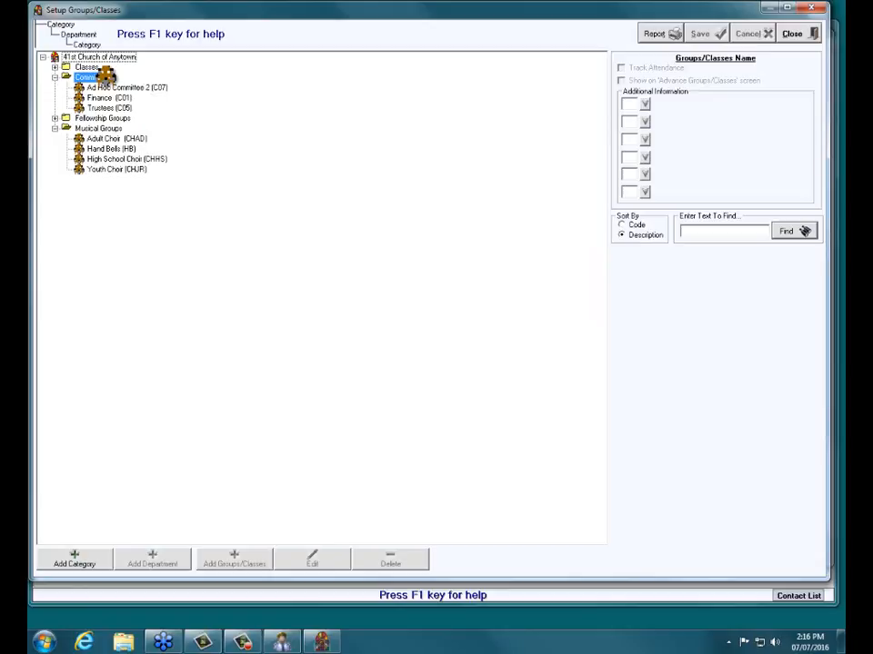
drag(104, 75, 114, 127)
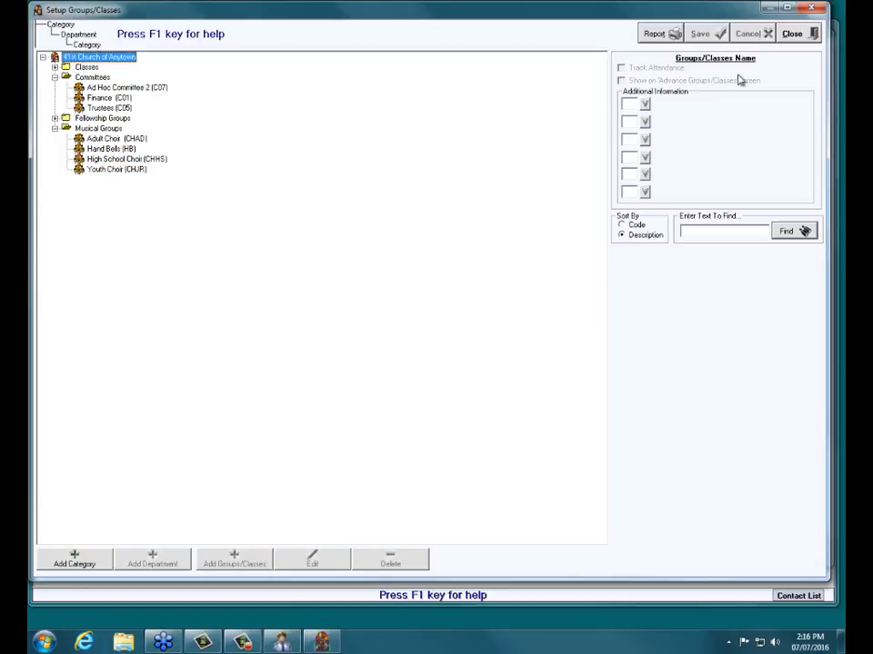
click(812, 34)
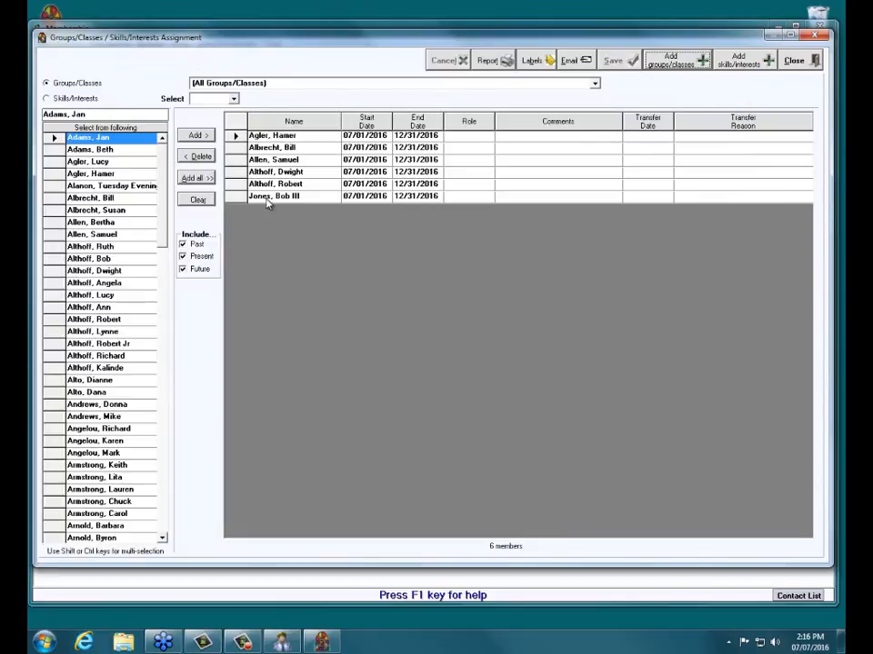
View the label options for the listed members, including one label per individual or family, and close them without printing
click(537, 62)
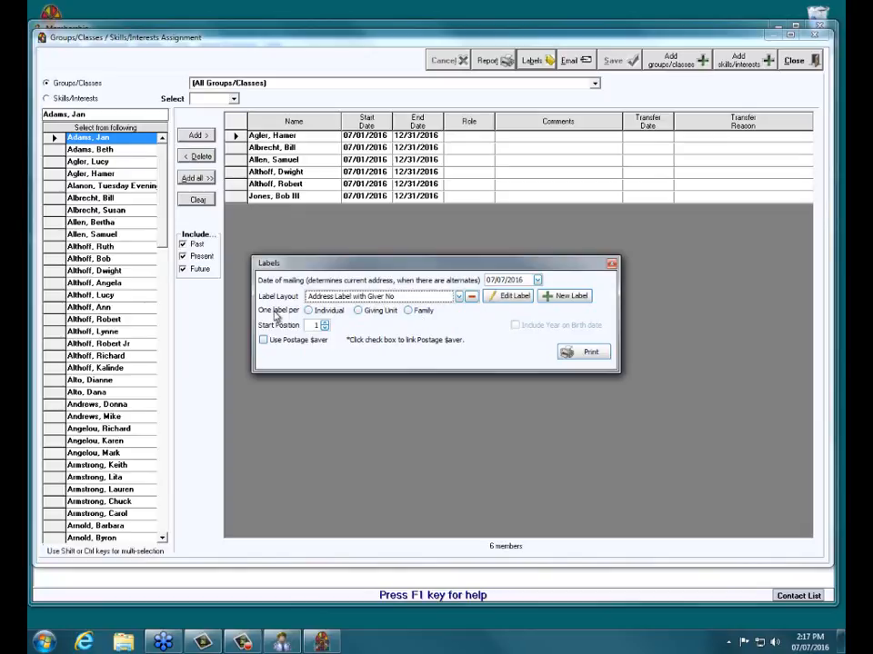
click(309, 311)
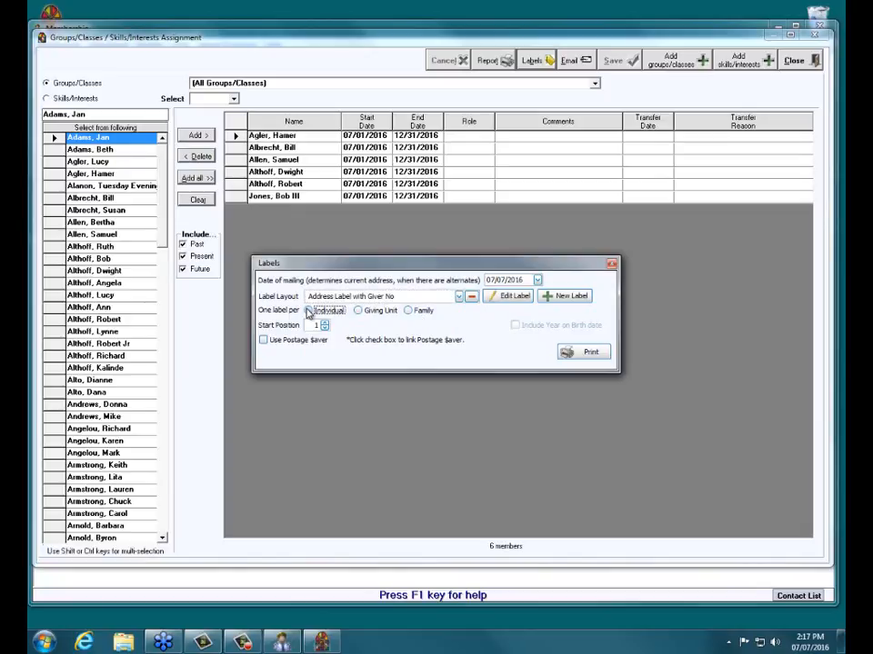
click(425, 311)
click(613, 265)
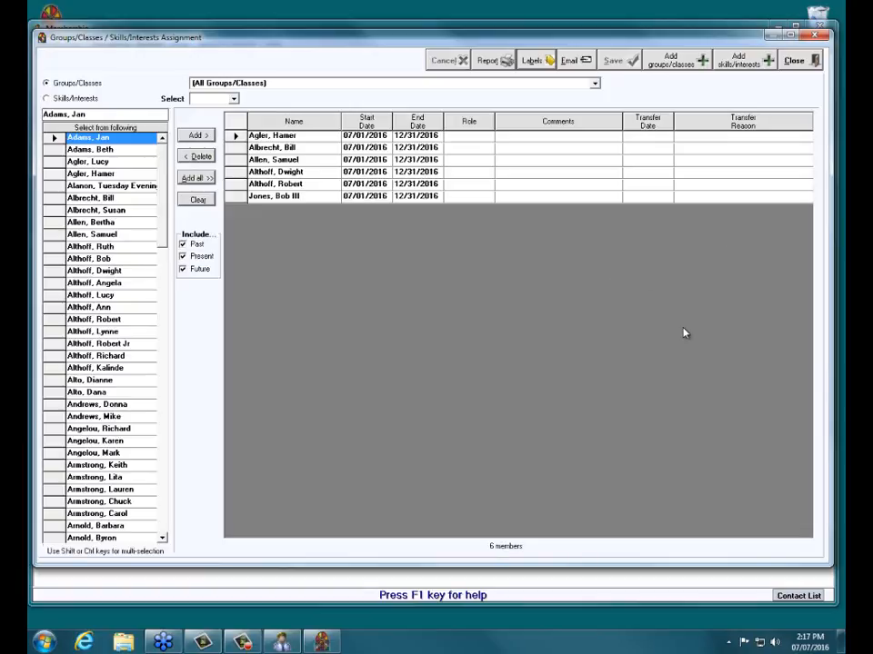
Close the Groups/Classes/Skills/Interests Assignment window and return to the Membership main screen
click(795, 60)
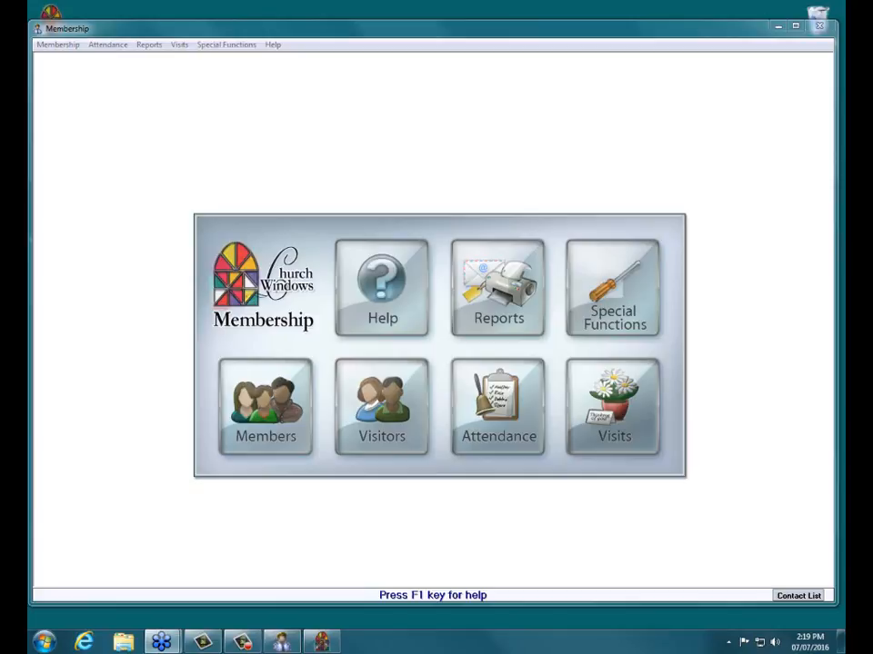
click(469, 345)
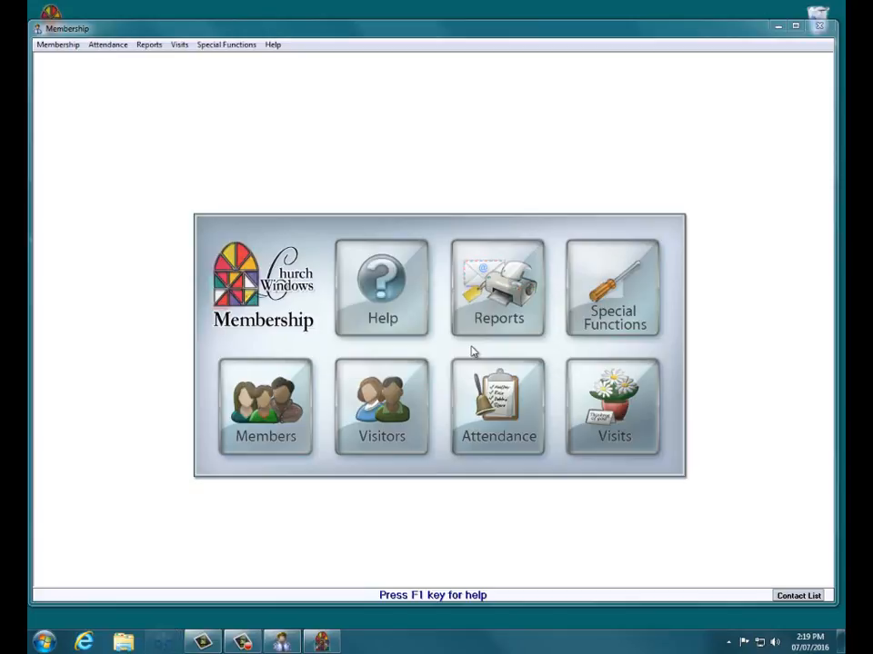